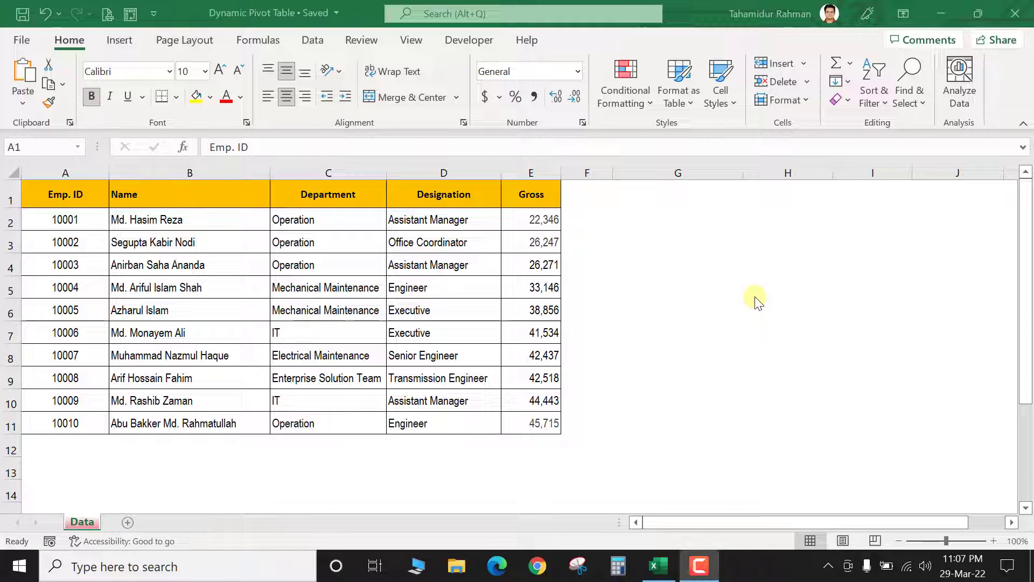
Examine the employee table in A1:E11 and the empty cells of row 12 directly beneath it
{"action": "left_click", "coordinate": [67, 422]}
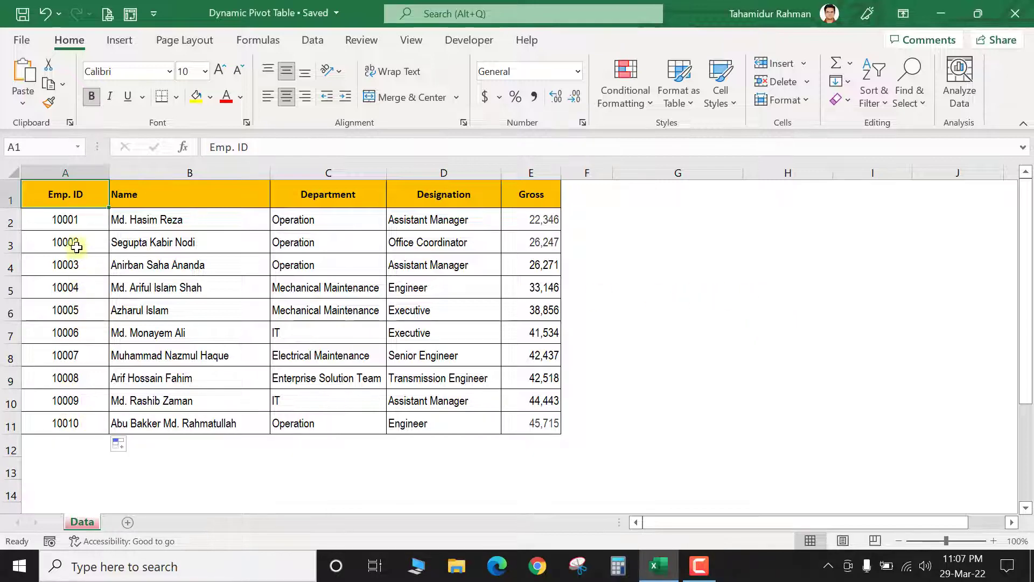
{"action": "left_click_drag", "start_coordinate": [51, 200], "coordinate": [522, 426]}
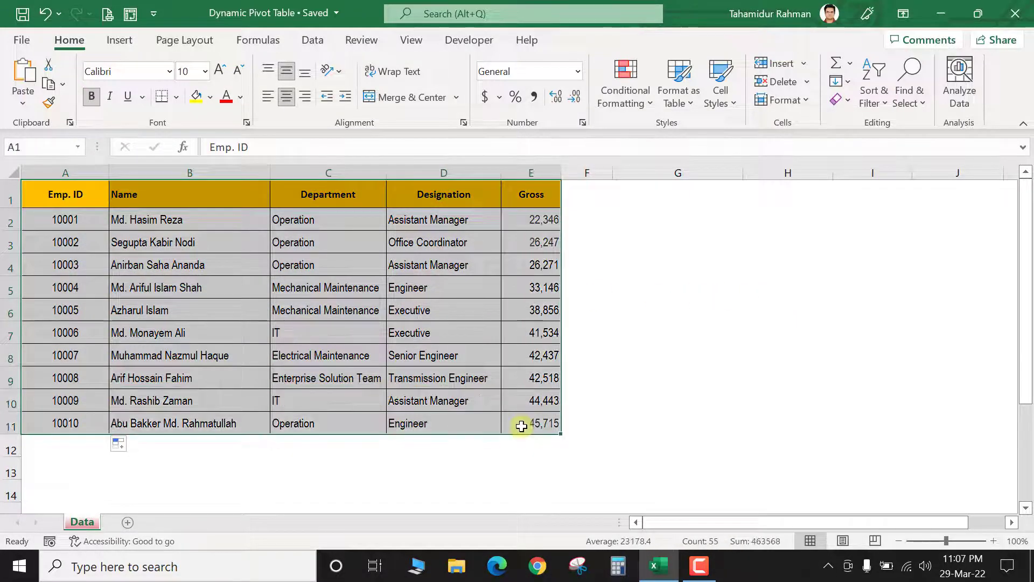
{"action": "left_click", "coordinate": [118, 321]}
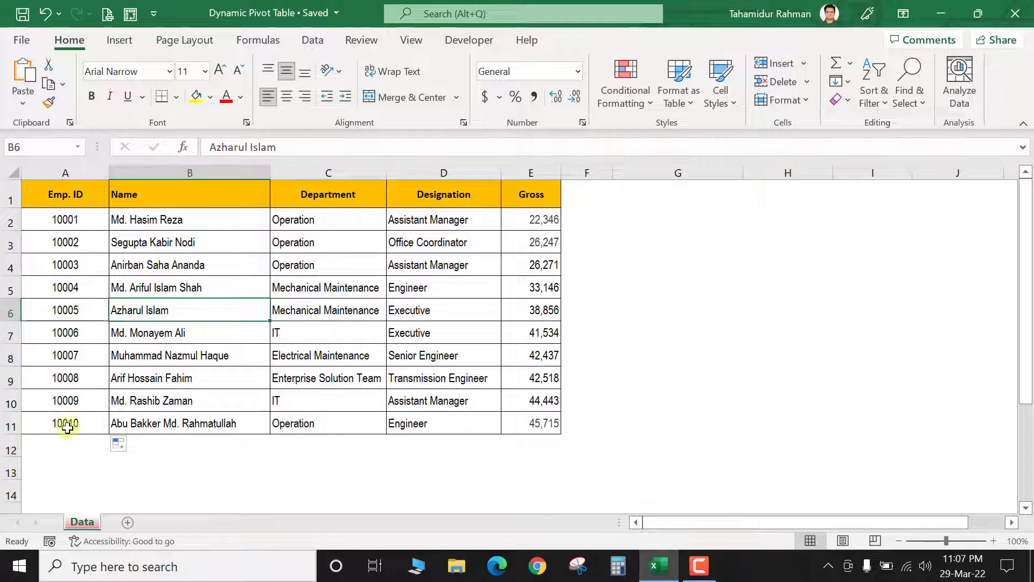
{"action": "left_click", "coordinate": [56, 441]}
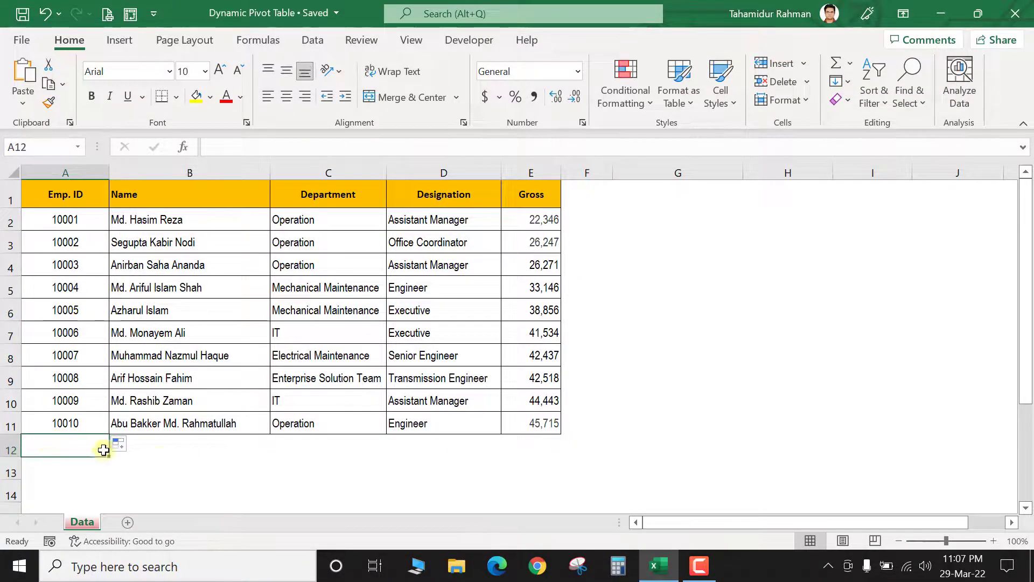
{"action": "left_click", "coordinate": [148, 450]}
{"action": "left_click", "coordinate": [279, 449]}
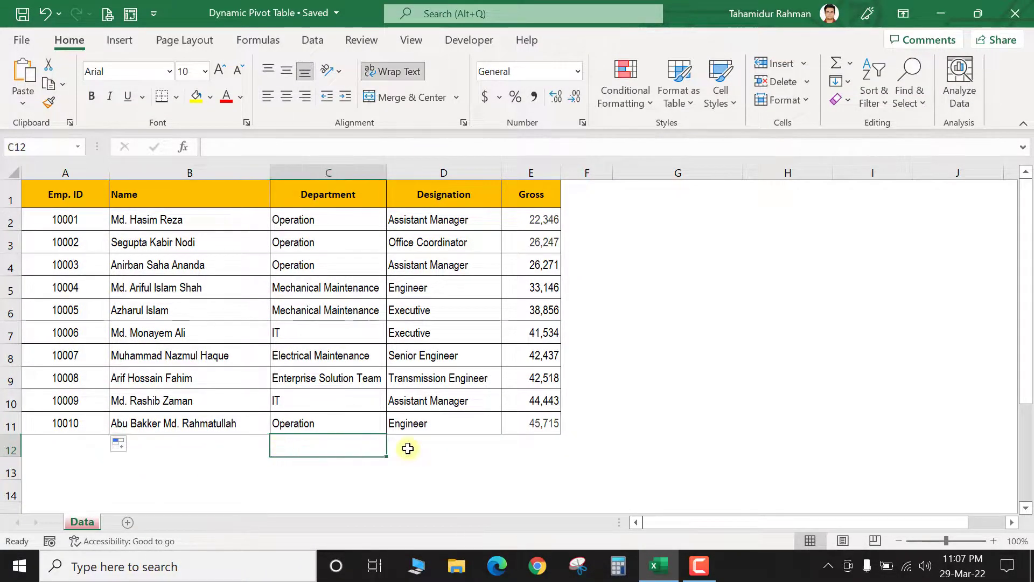
{"action": "left_click", "coordinate": [406, 447]}
{"action": "left_click", "coordinate": [556, 446]}
{"action": "left_click", "coordinate": [47, 445]}
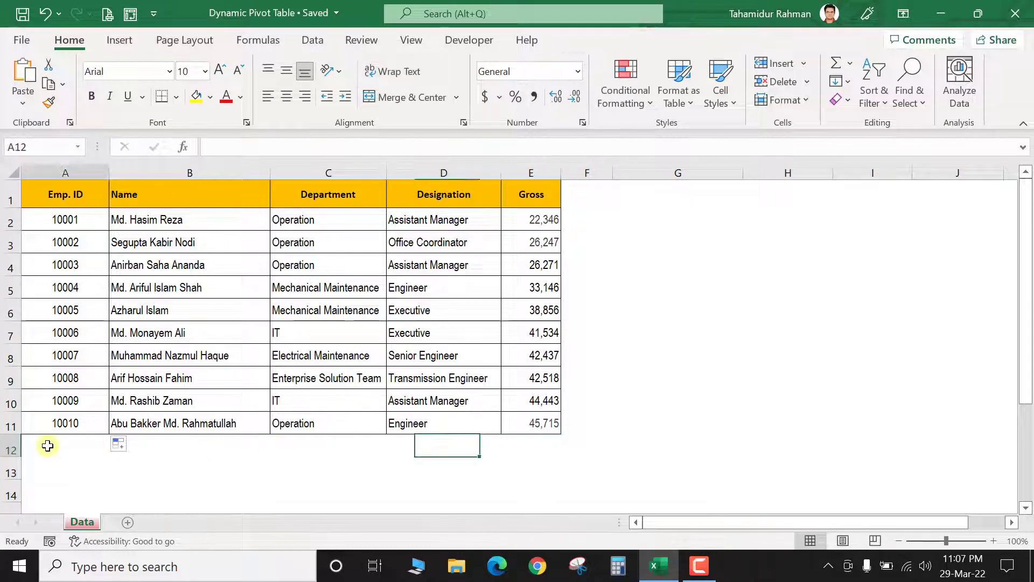
{"action": "left_click", "coordinate": [162, 445]}
{"action": "left_click", "coordinate": [323, 446]}
{"action": "left_click", "coordinate": [454, 443]}
{"action": "left_click", "coordinate": [525, 443]}
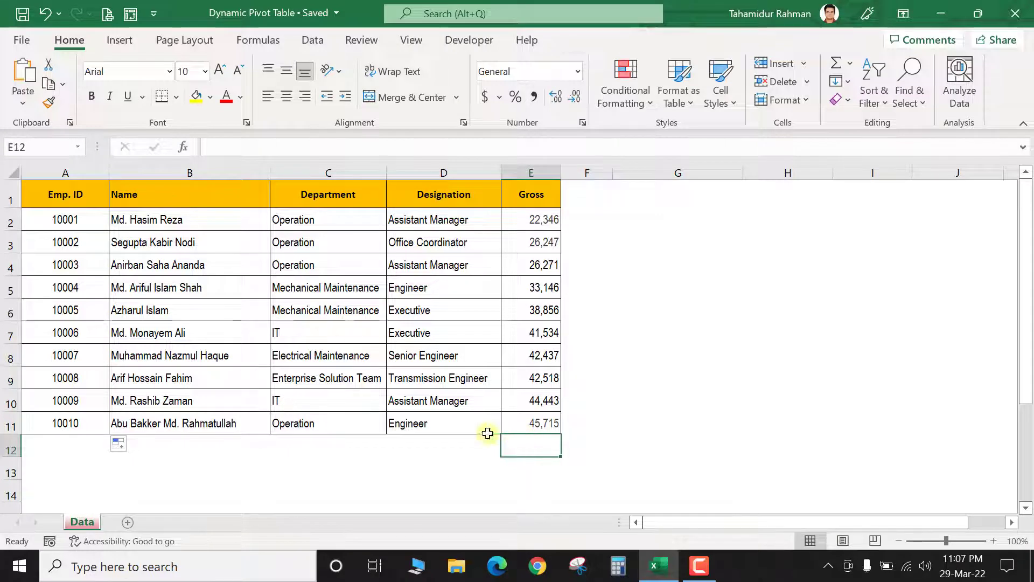
{"action": "left_click", "coordinate": [593, 190]}
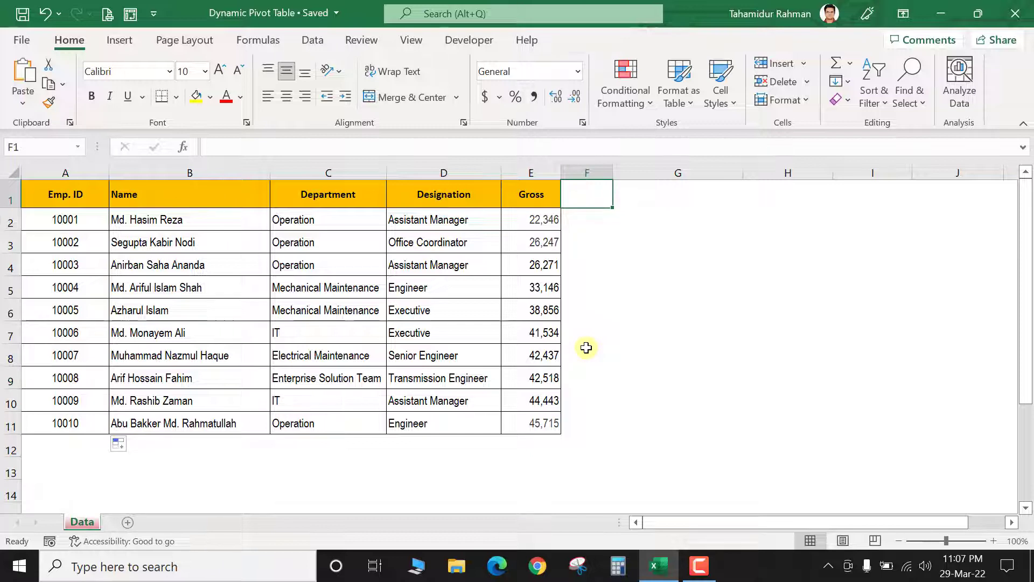
{"action": "left_click", "coordinate": [143, 286]}
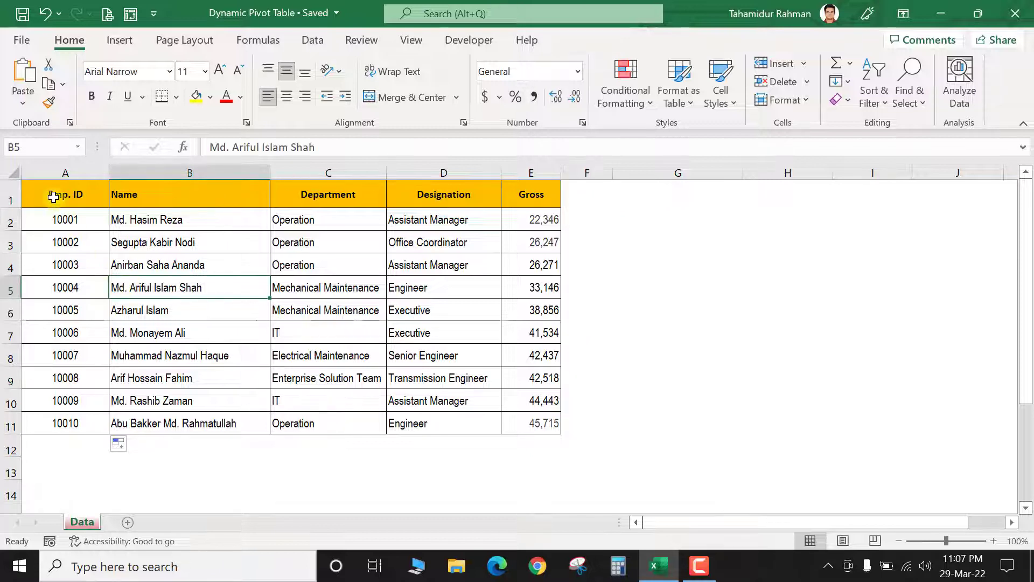
{"action": "left_click_drag", "start_coordinate": [55, 194], "coordinate": [526, 426]}
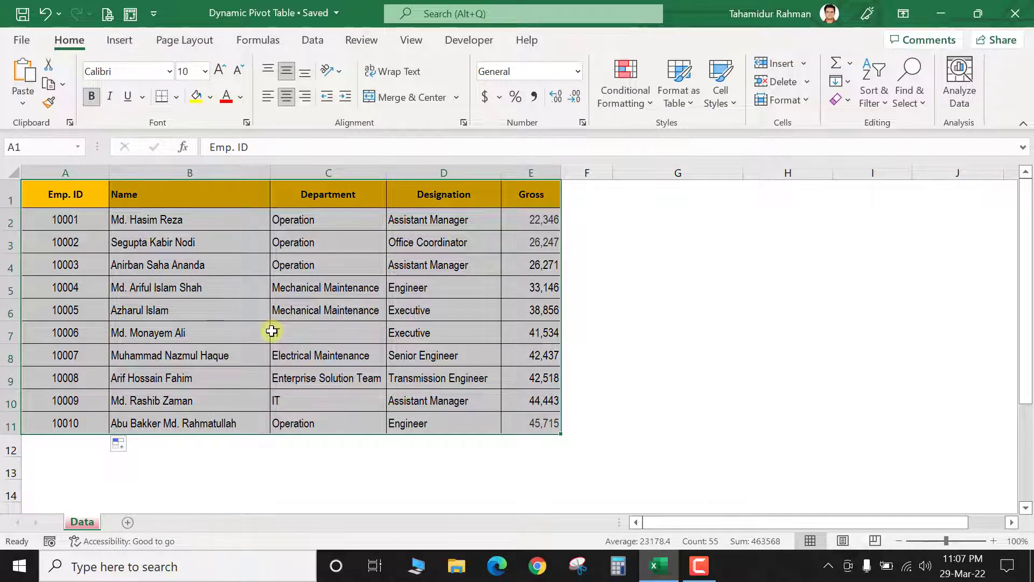
{"action": "right_click", "coordinate": [195, 312]}
{"action": "key", "text": "Escape"}
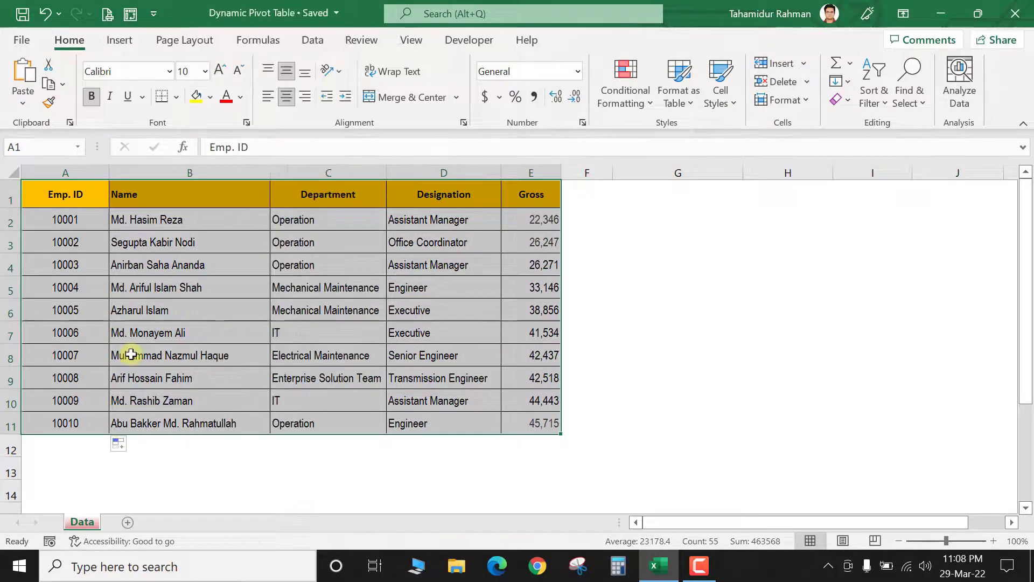
{"action": "left_click", "coordinate": [81, 270]}
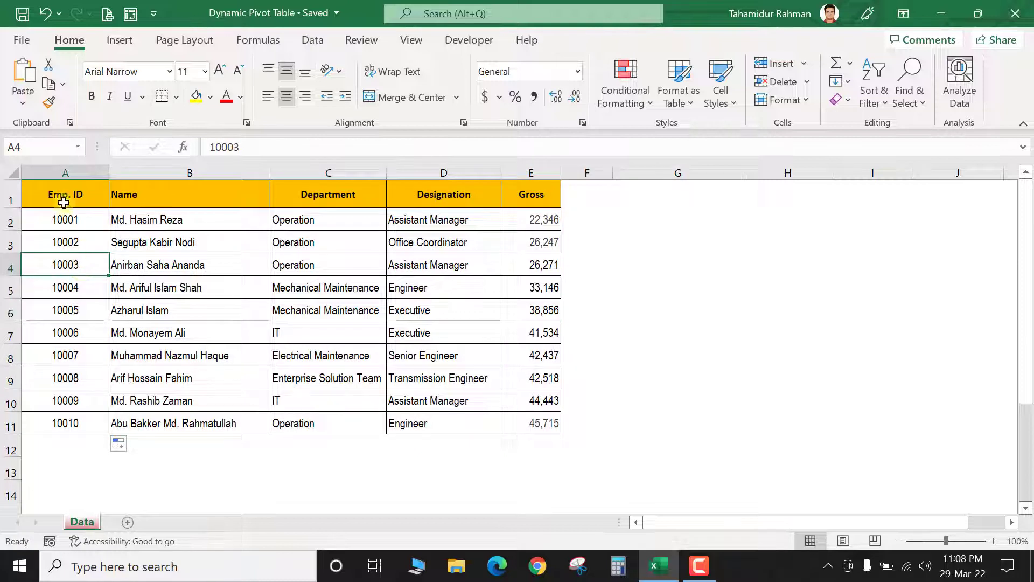
{"action": "key", "text": "ctrl+Home"}
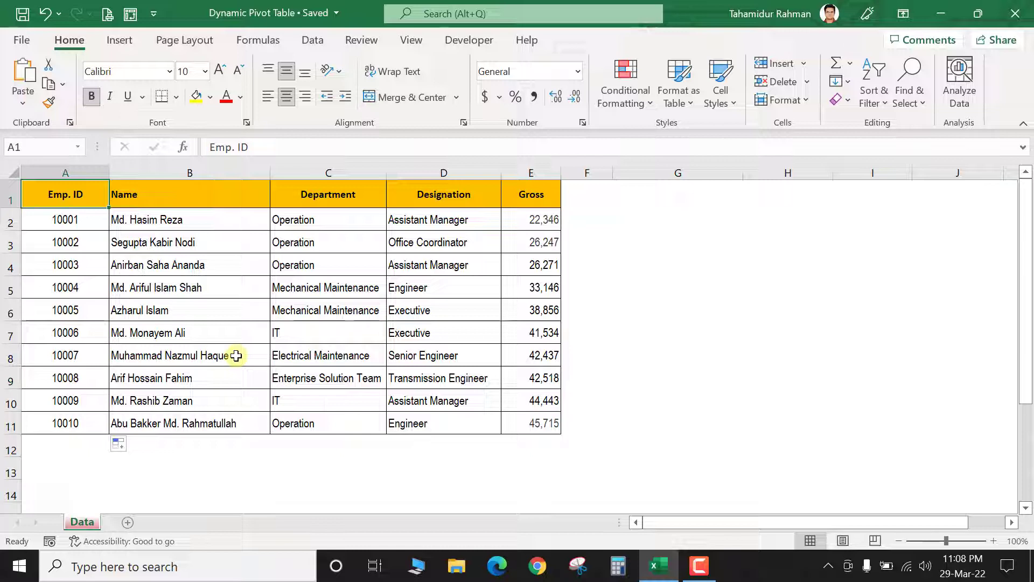
Insert a PivotTable on a new worksheet, using the employee data in Data!$A$1:$E$11 as its source
{"action": "left_click", "coordinate": [215, 288]}
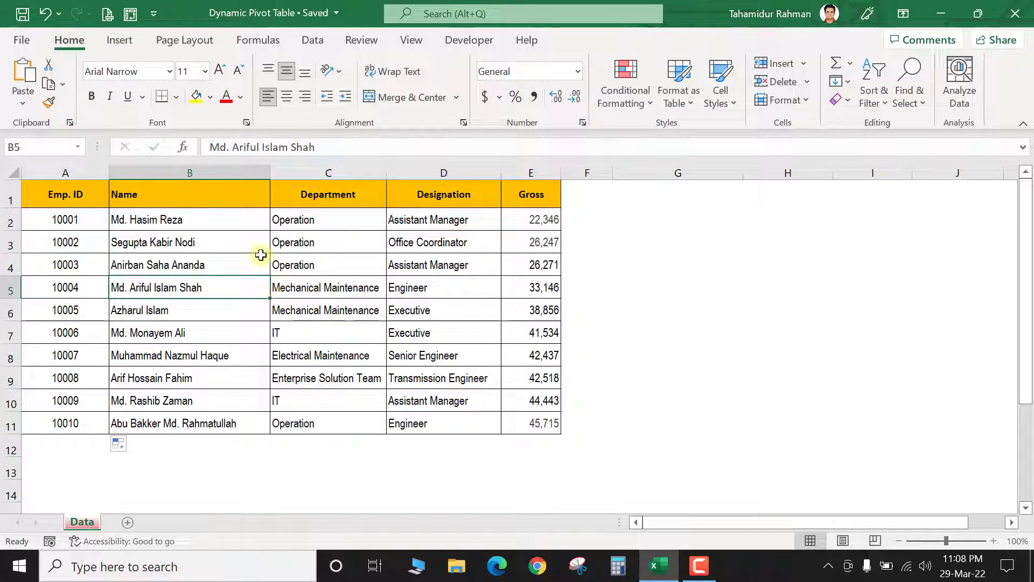
{"action": "left_click", "coordinate": [120, 43]}
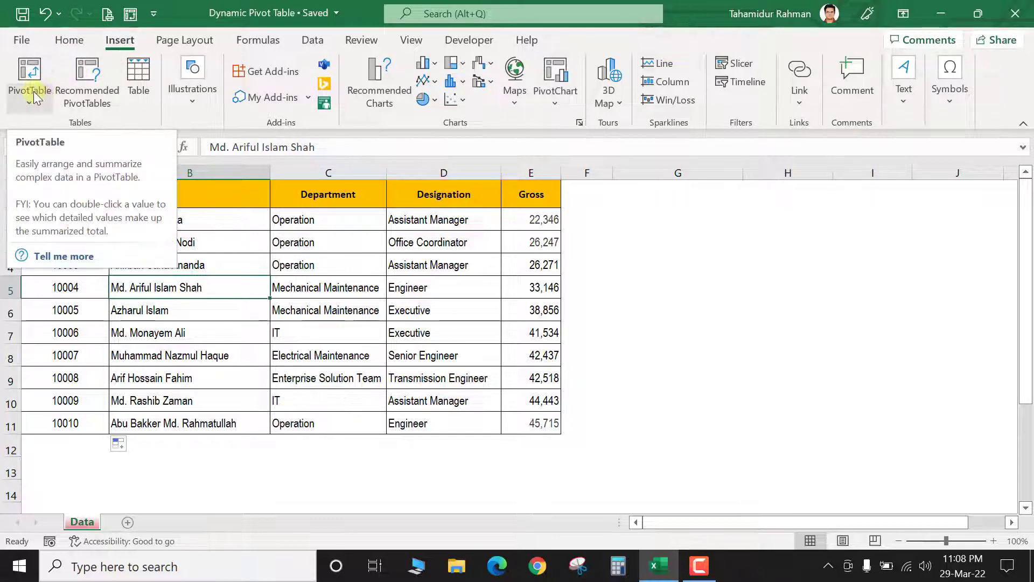
{"action": "left_click", "coordinate": [132, 312]}
{"action": "left_click_drag", "start_coordinate": [63, 198], "coordinate": [544, 425]}
{"action": "left_click", "coordinate": [169, 303]}
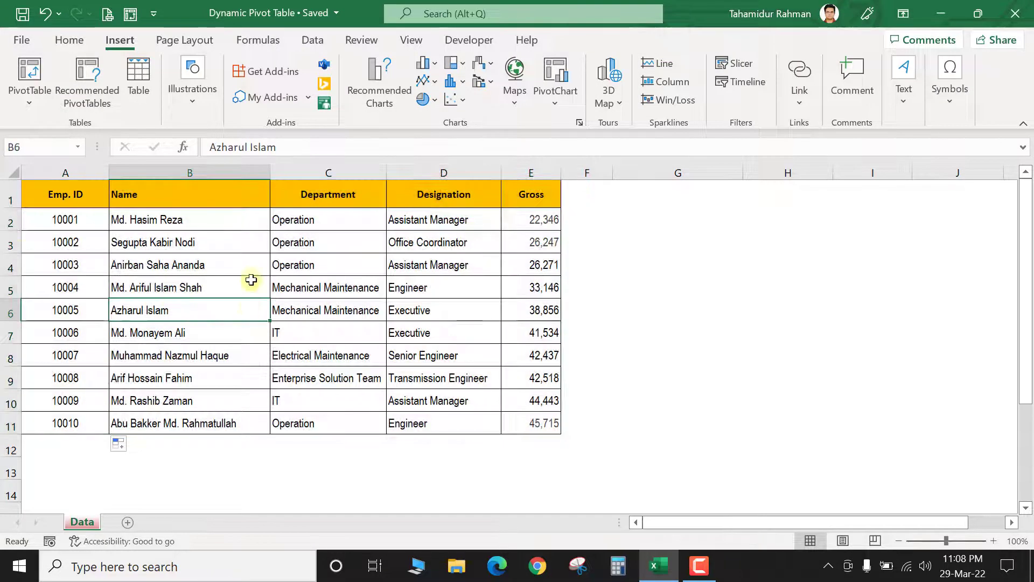
{"action": "left_click", "coordinate": [29, 96]}
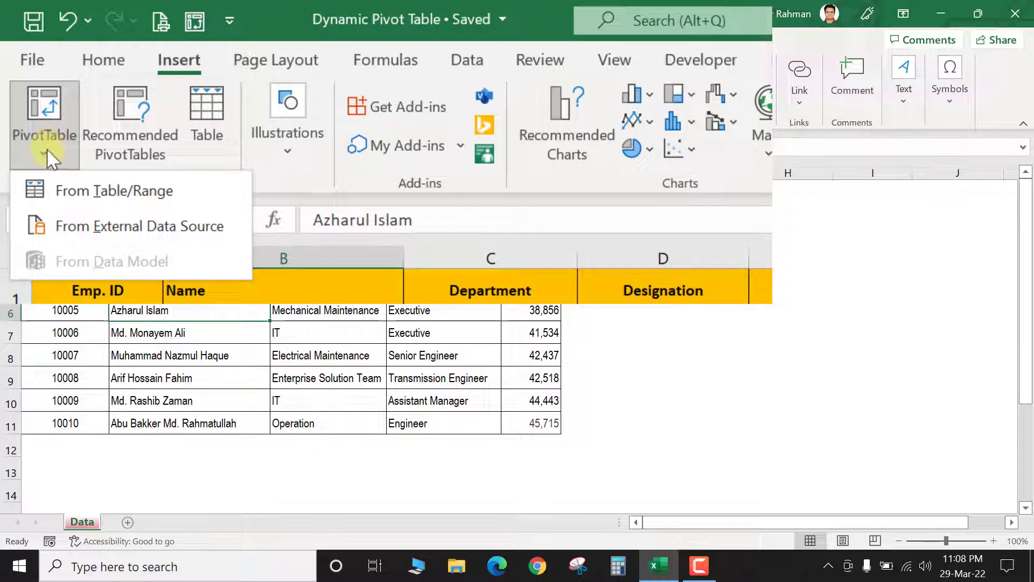
{"action": "left_click", "coordinate": [65, 191]}
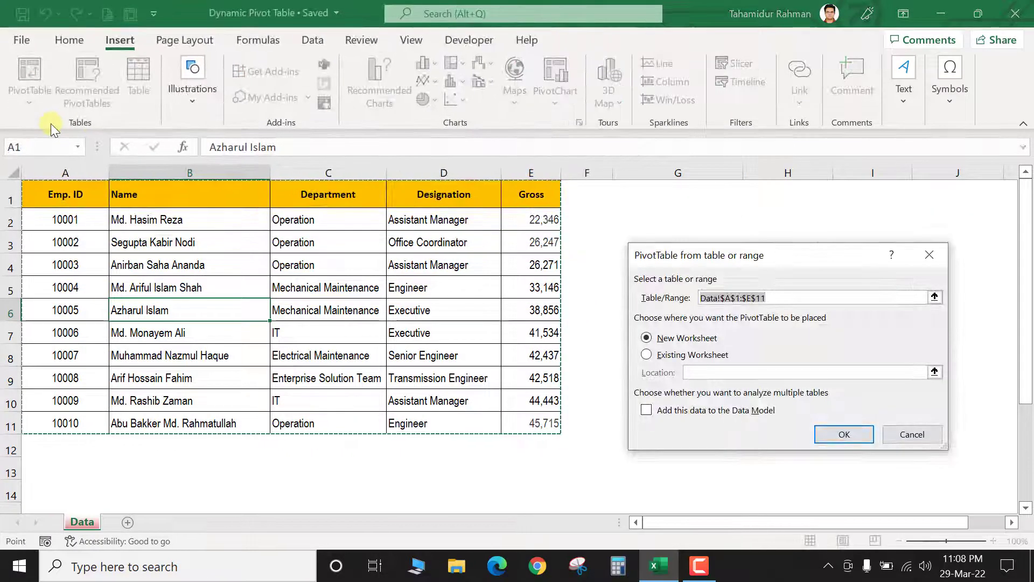
{"action": "left_click_drag", "start_coordinate": [700, 256], "coordinate": [651, 205]}
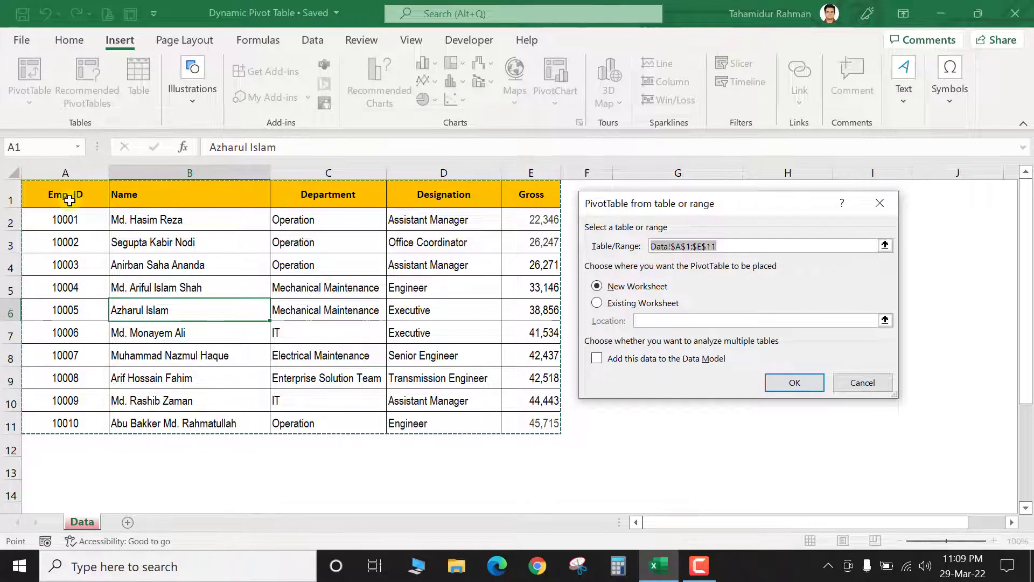
{"action": "left_click_drag", "start_coordinate": [46, 196], "coordinate": [539, 423]}
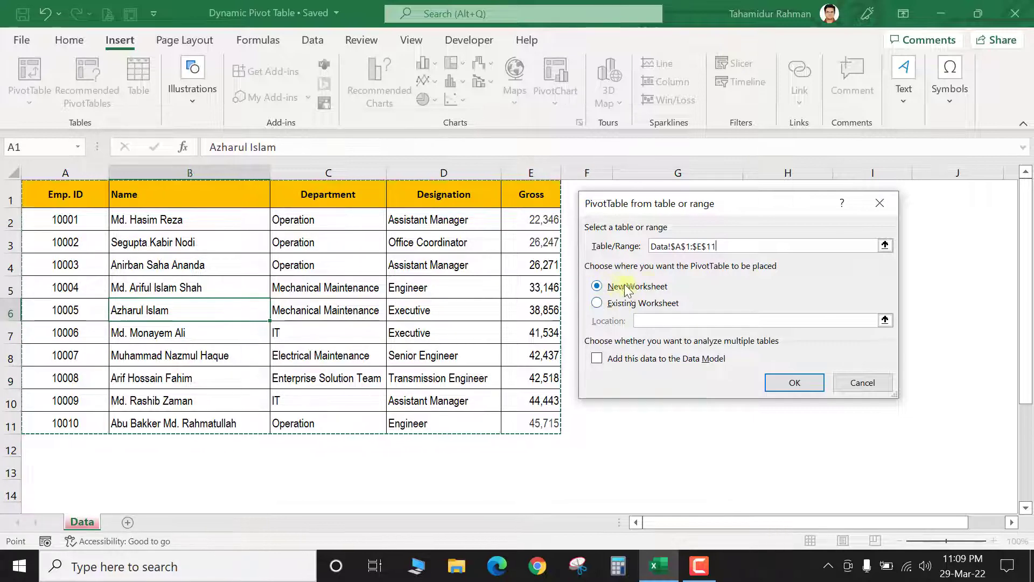
{"action": "left_click", "coordinate": [778, 383]}
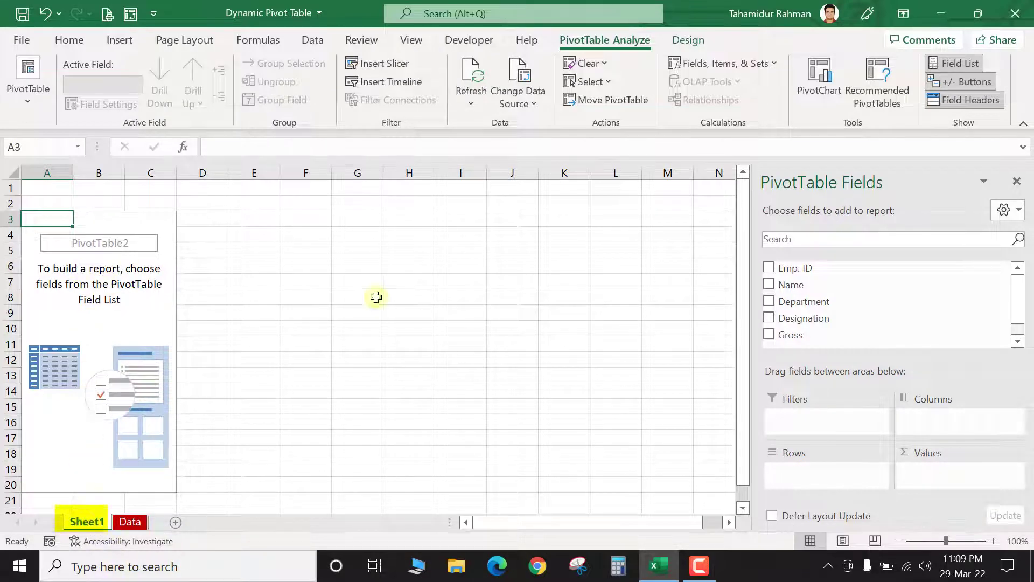
Add Department to the PivotTable's rows and Emp. ID to its values
{"action": "scroll", "coordinate": [862, 310], "scroll_direction": "down", "scroll_amount": 1}
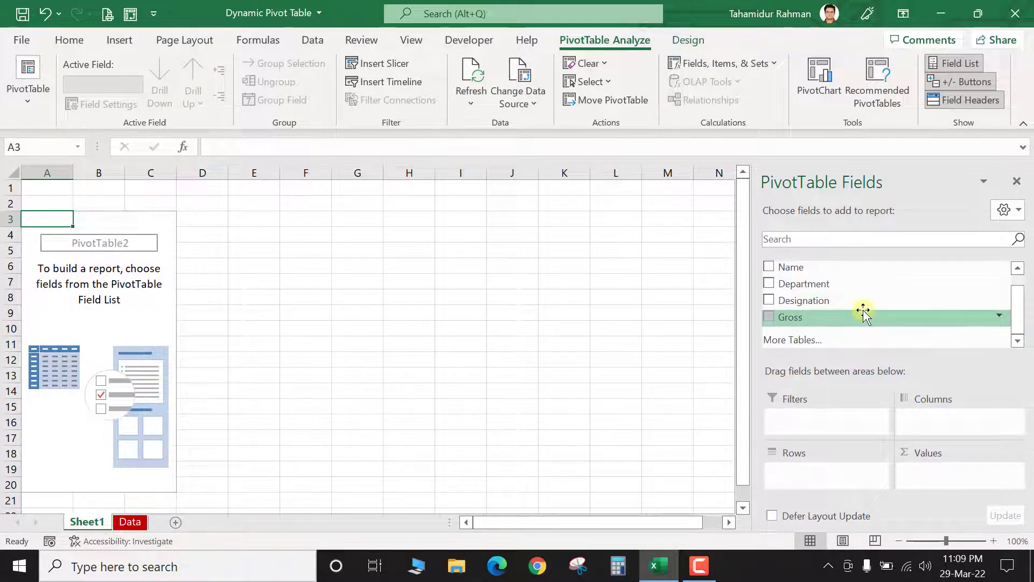
{"action": "scroll", "coordinate": [808, 310], "scroll_direction": "up", "scroll_amount": 1}
{"action": "left_click_drag", "start_coordinate": [799, 305], "coordinate": [794, 469]}
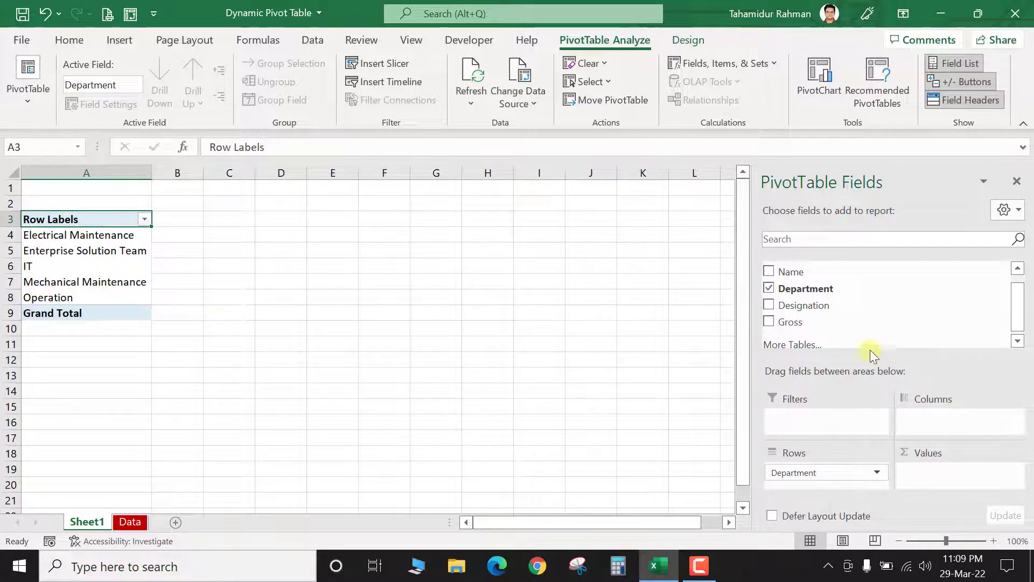
{"action": "scroll", "coordinate": [891, 300], "scroll_direction": "up", "scroll_amount": 1}
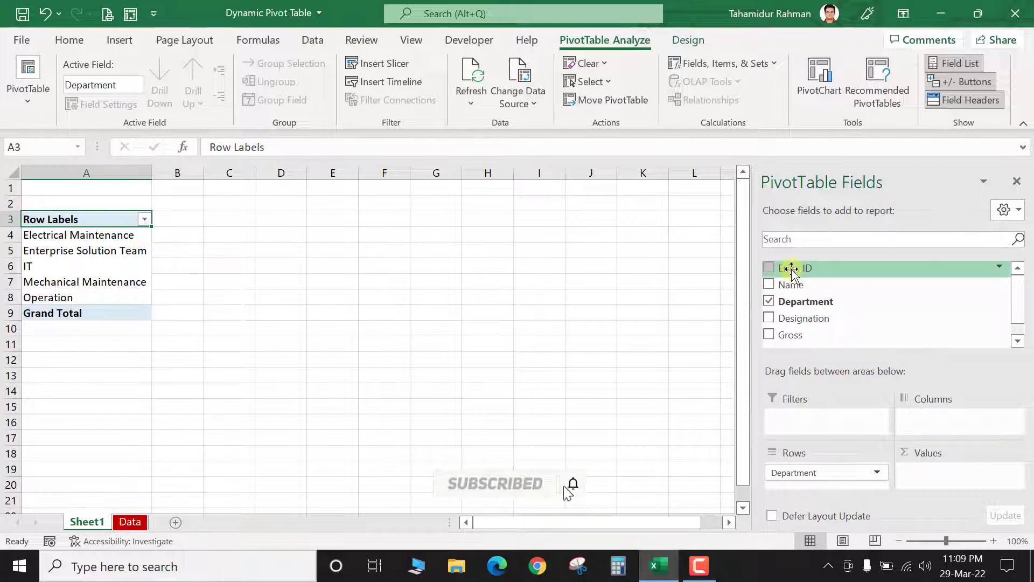
{"action": "left_click_drag", "start_coordinate": [792, 267], "coordinate": [934, 471]}
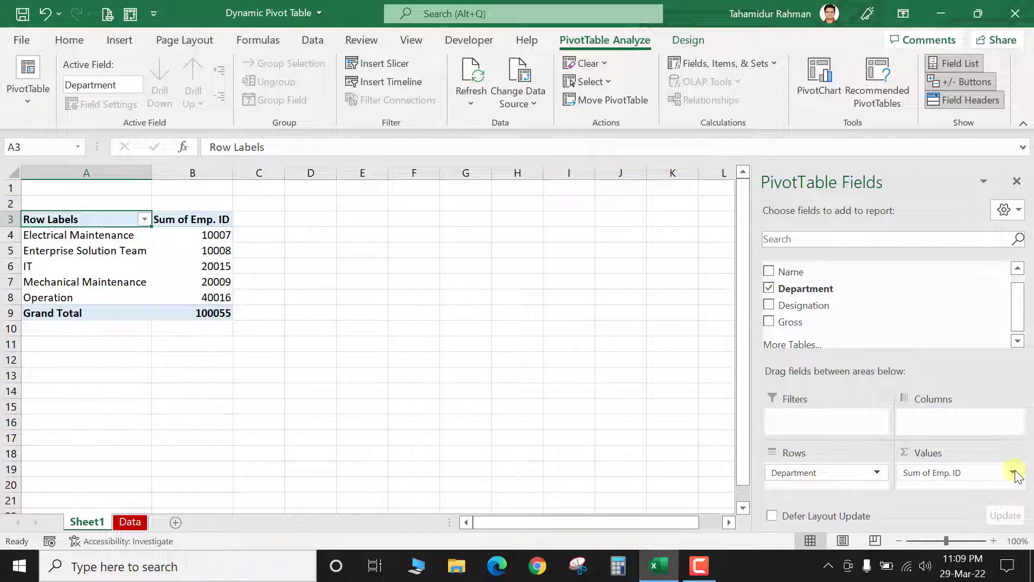
Summarize the Emp. ID value field by Count instead of Sum
{"action": "left_click", "coordinate": [1014, 473]}
{"action": "left_click", "coordinate": [978, 456]}
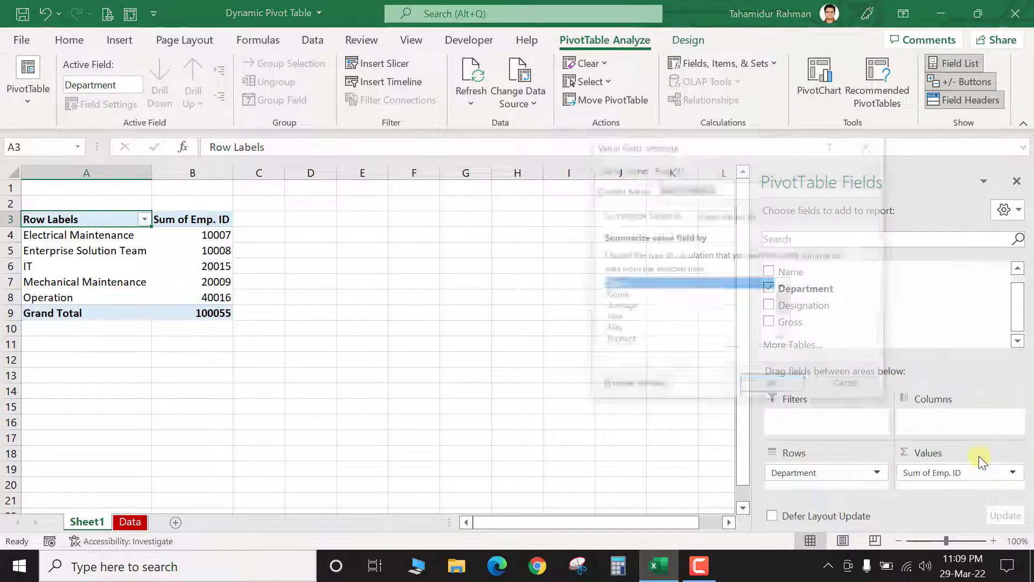
{"action": "left_click", "coordinate": [614, 295]}
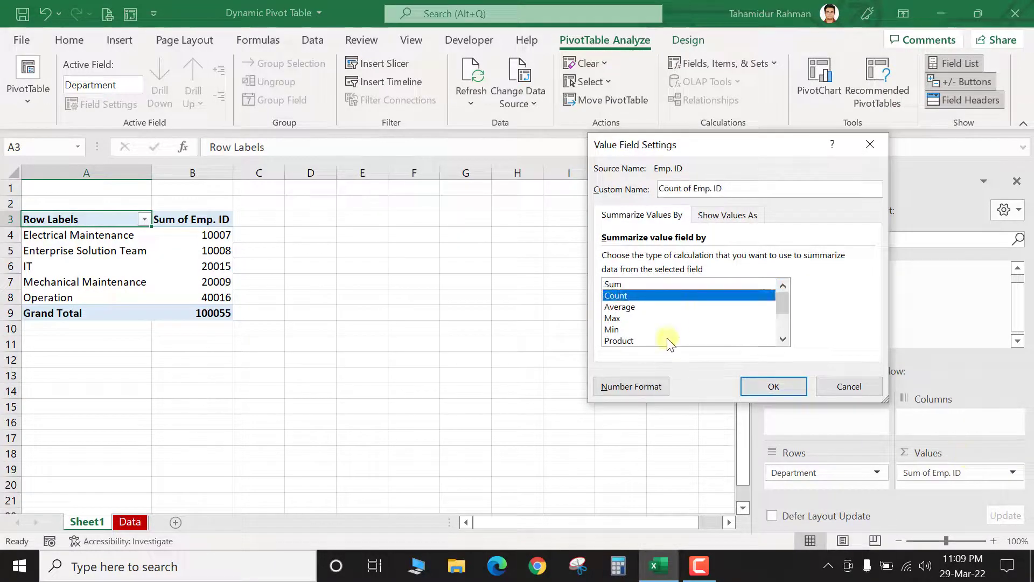
{"action": "left_click", "coordinate": [773, 386]}
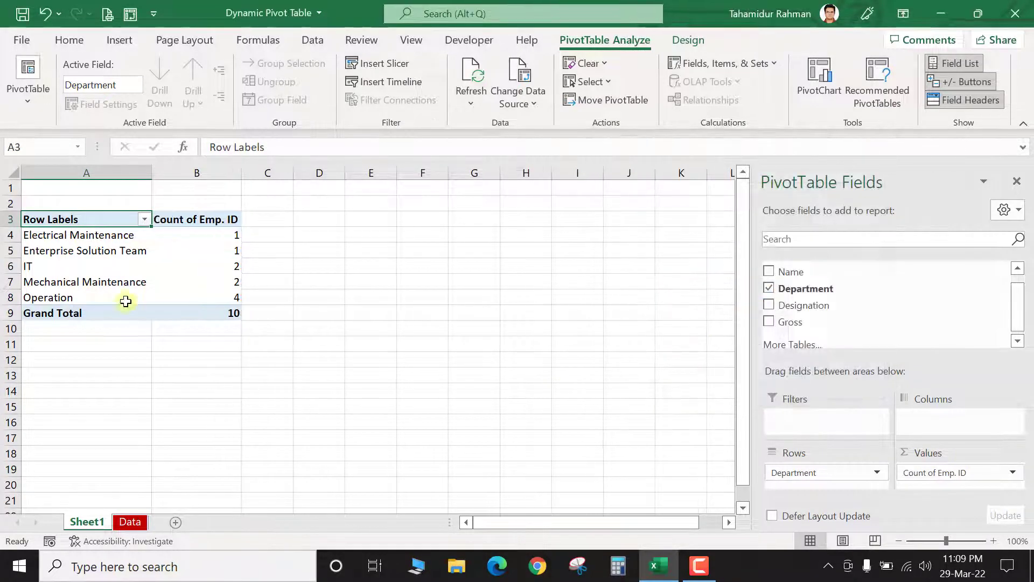
Compare the IT department's employee count in the PivotTable with the IT records on the Data sheet
{"action": "left_click", "coordinate": [89, 249]}
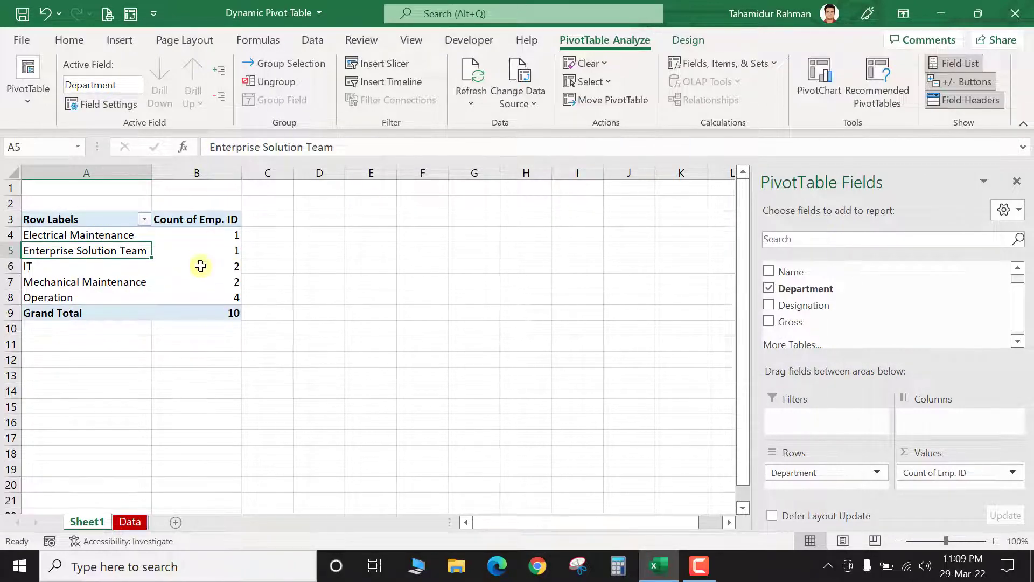
{"action": "mouse_move", "coordinate": [201, 265]}
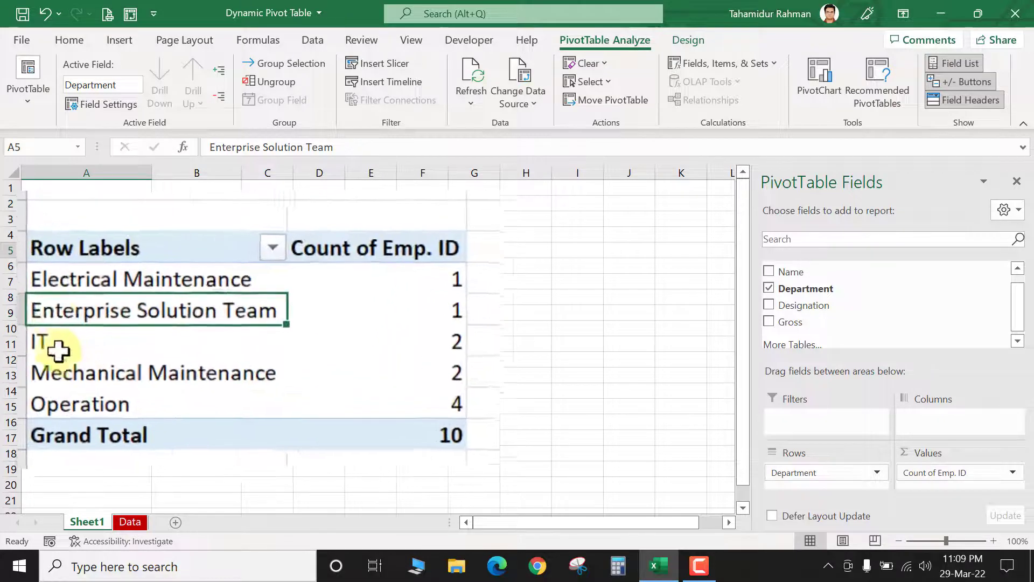
{"action": "left_click", "coordinate": [51, 343]}
{"action": "left_click", "coordinate": [471, 347]}
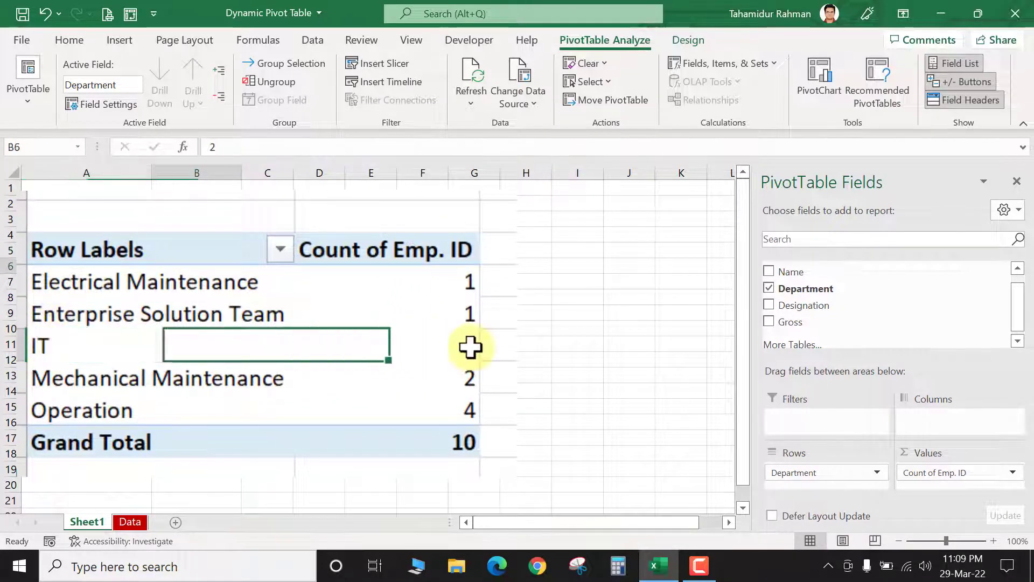
{"action": "left_click", "coordinate": [133, 524]}
{"action": "left_click", "coordinate": [331, 330]}
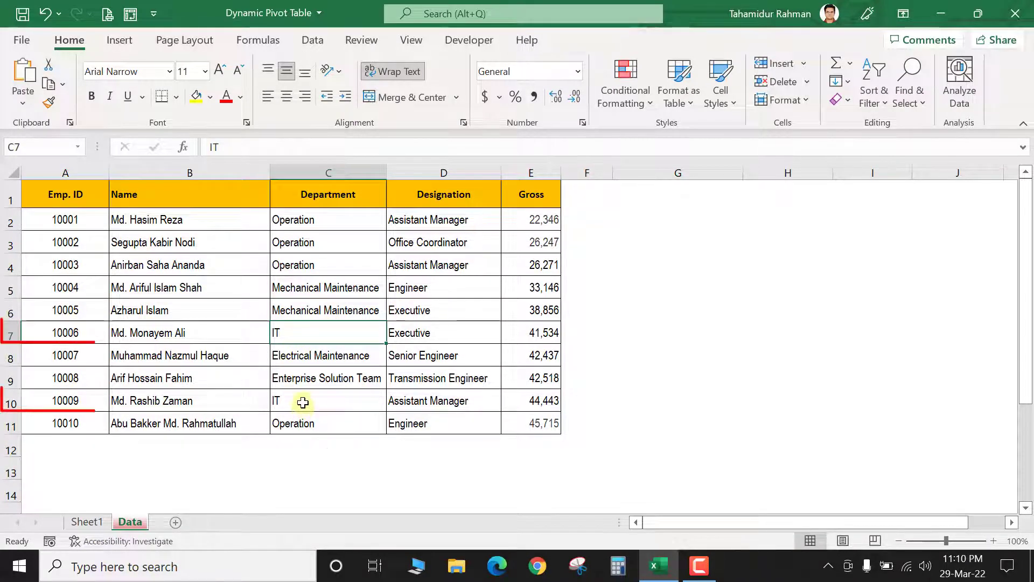
Add a record in row 12 of the Data sheet with the next Emp. ID, an employee name, department IT, designation Engr and gross 74643
{"action": "left_click", "coordinate": [61, 441]}
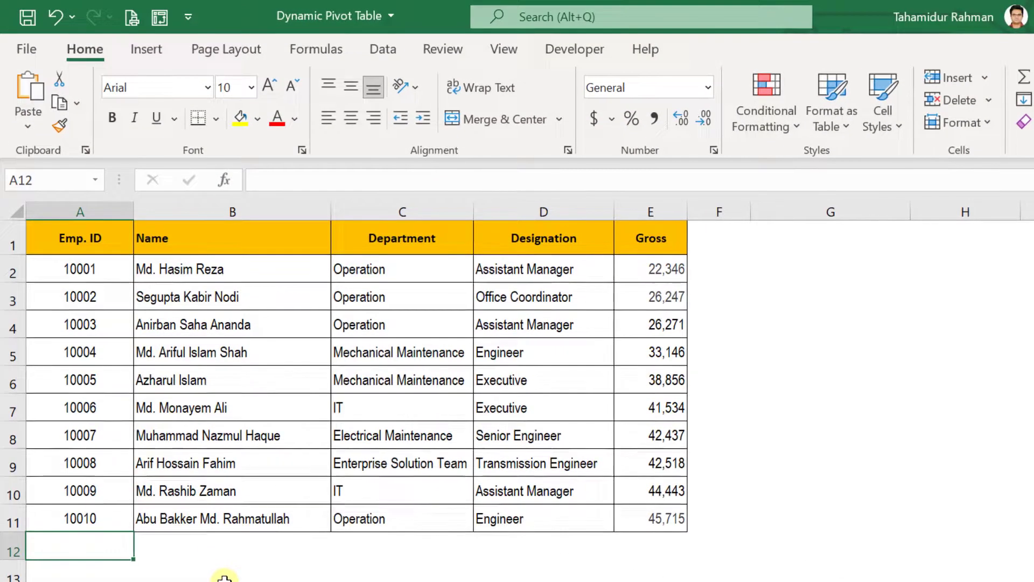
{"action": "type", "text": "10011"}
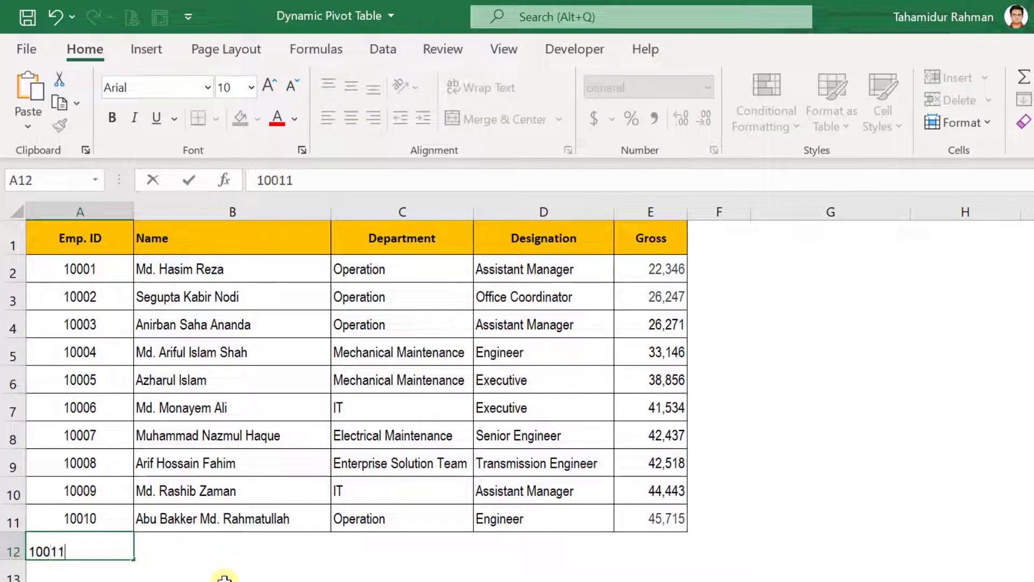
{"action": "key", "text": "Tab"}
{"action": "type", "text": "Taha"}
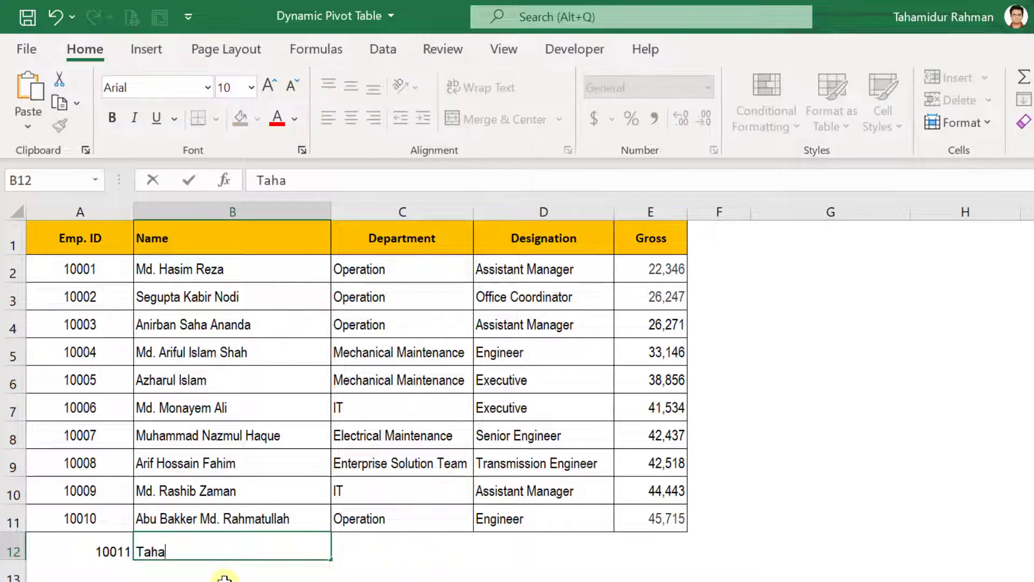
{"action": "type", "text": "mid"}
{"action": "key", "text": "Tab"}
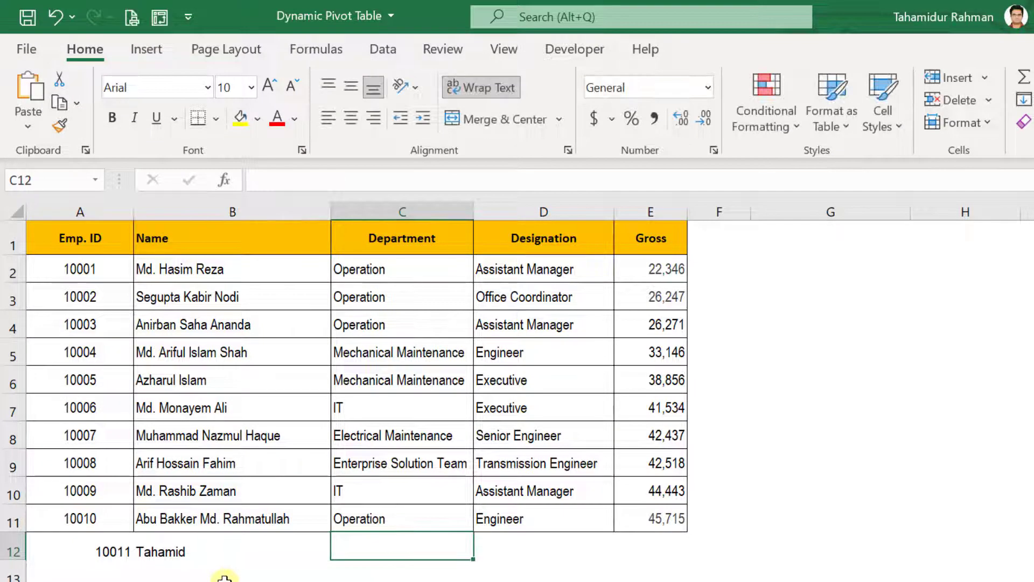
{"action": "type", "text": "IT"}
{"action": "key", "text": "Tab"}
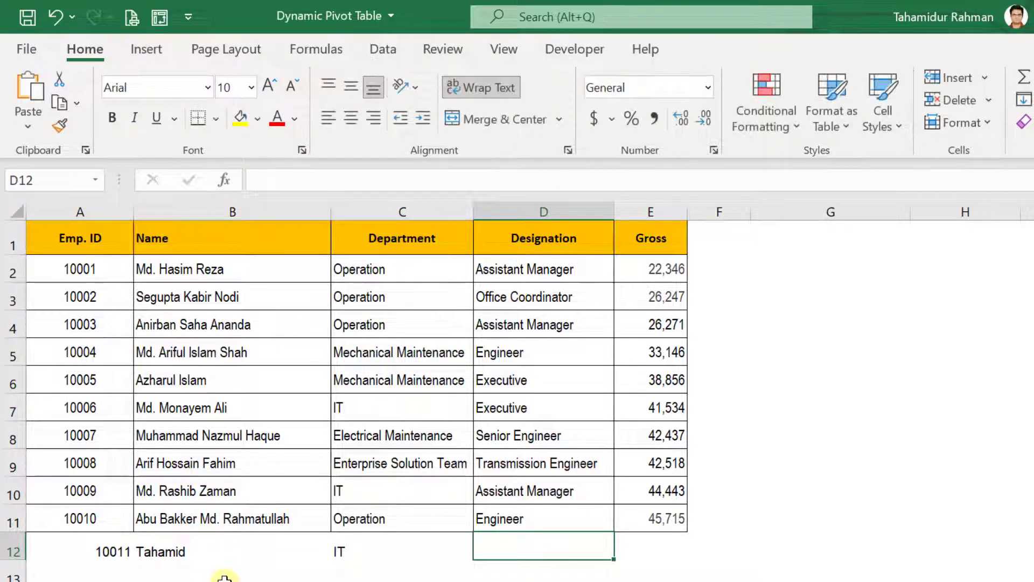
{"action": "type", "text": "Engr"}
{"action": "key", "text": "Tab"}
{"action": "type", "text": "74643"}
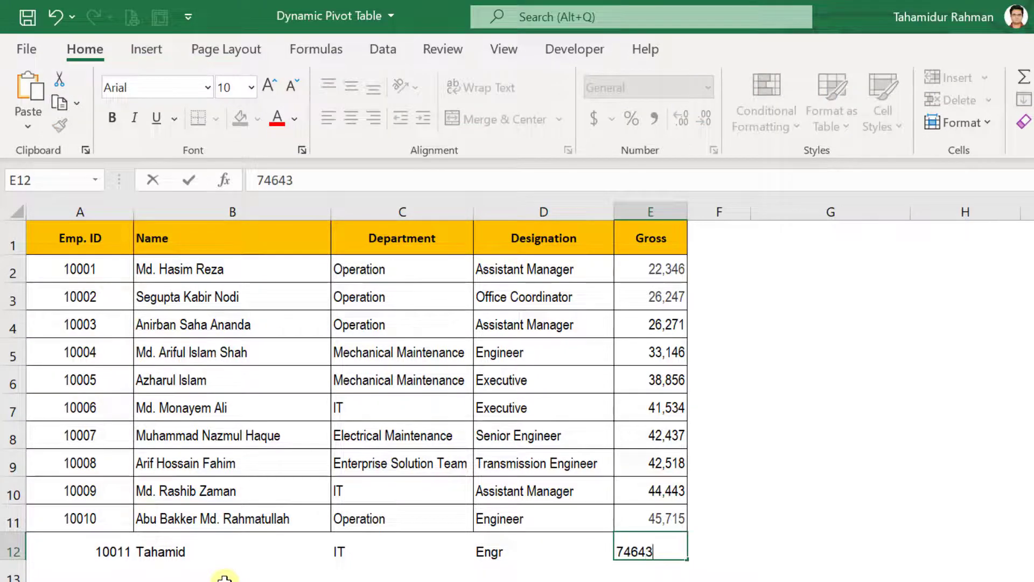
{"action": "key", "text": "Return"}
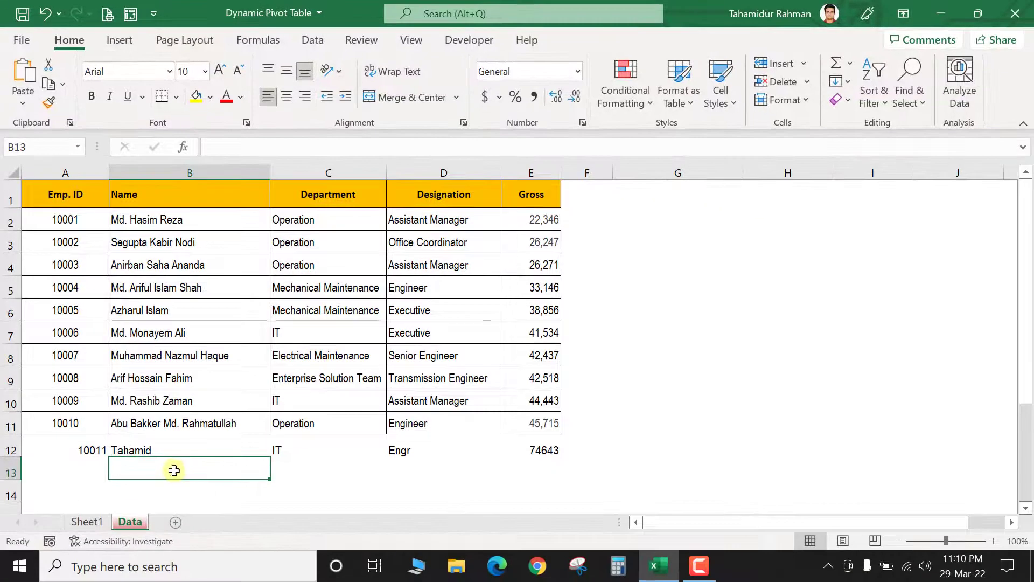
Refresh the PivotTable on Sheet1 to check whether it picks up the record added in row 12
{"action": "left_click", "coordinate": [85, 550]}
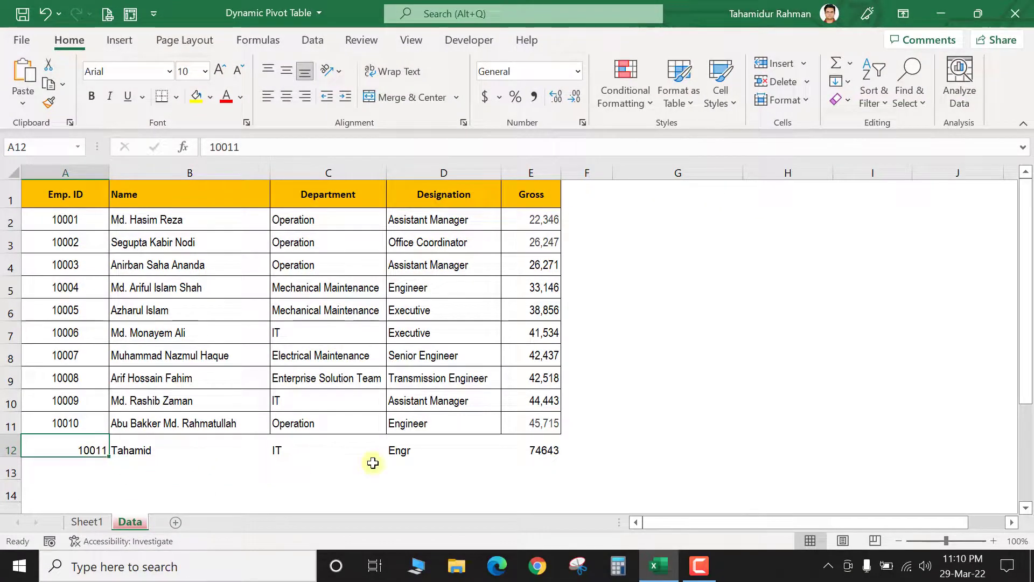
{"action": "left_click", "coordinate": [85, 522]}
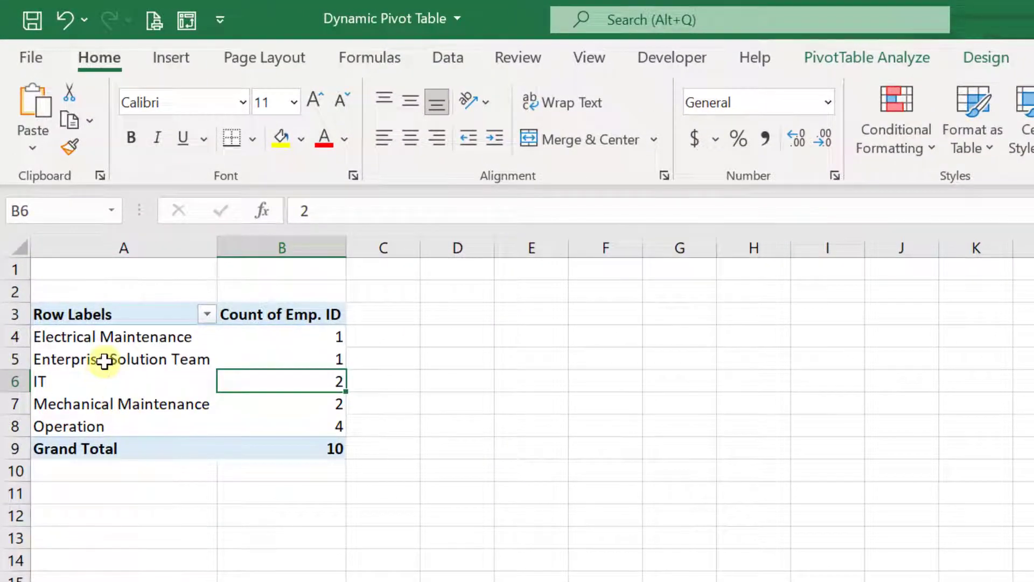
{"action": "right_click", "coordinate": [104, 361]}
{"action": "left_click", "coordinate": [144, 380]}
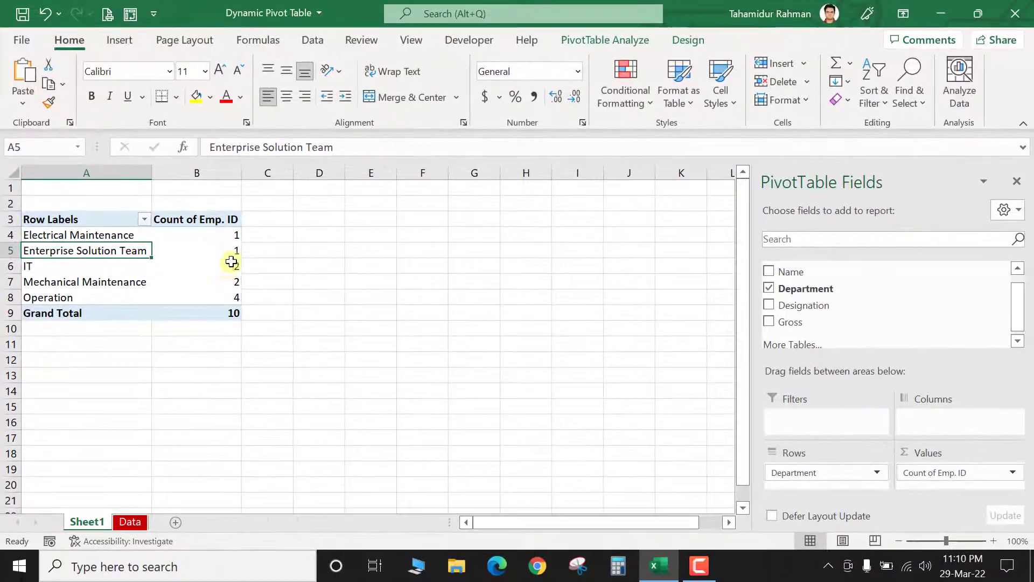
Compare the added record in row 12 of the Data sheet with the IT count and grand total in the PivotTable
{"action": "left_click", "coordinate": [127, 522]}
{"action": "left_click_drag", "start_coordinate": [68, 443], "coordinate": [571, 446]}
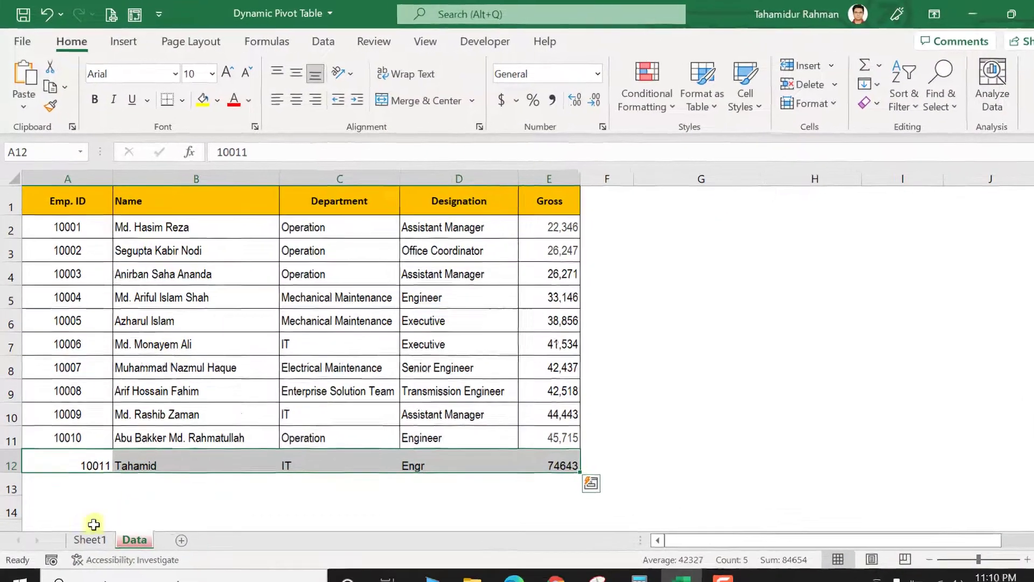
{"action": "left_click", "coordinate": [90, 539]}
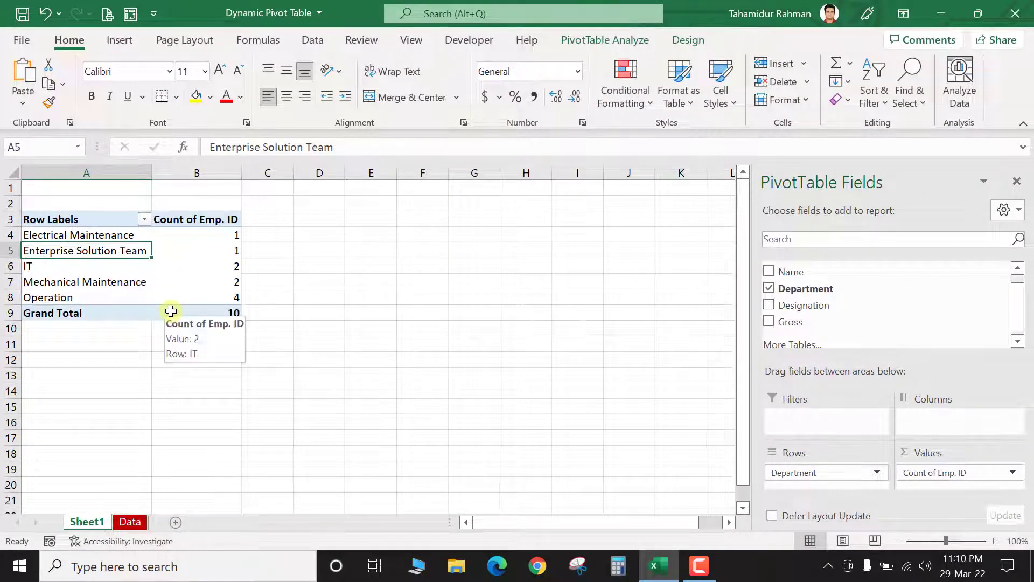
{"action": "left_click", "coordinate": [131, 522]}
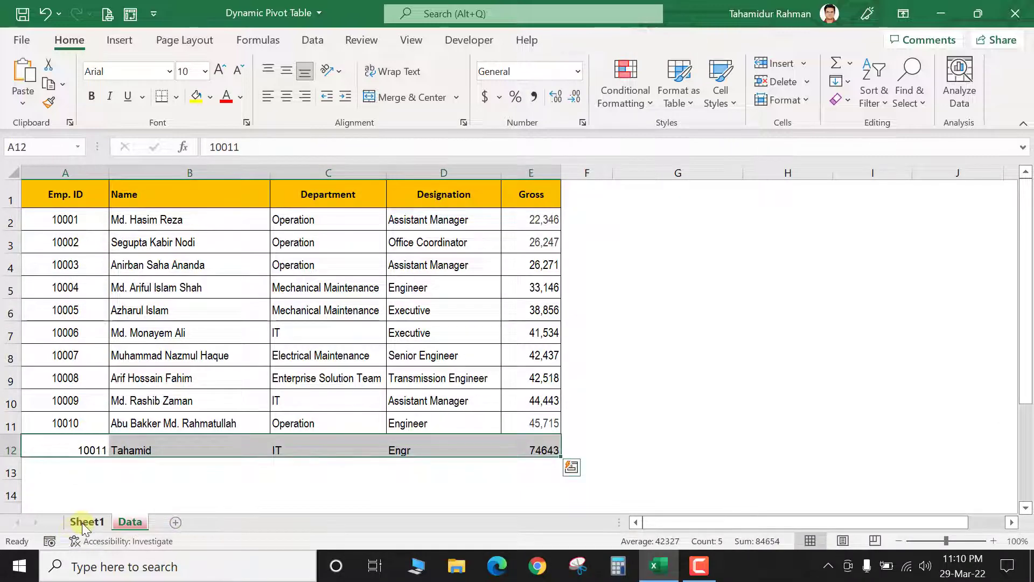
{"action": "left_click", "coordinate": [56, 468]}
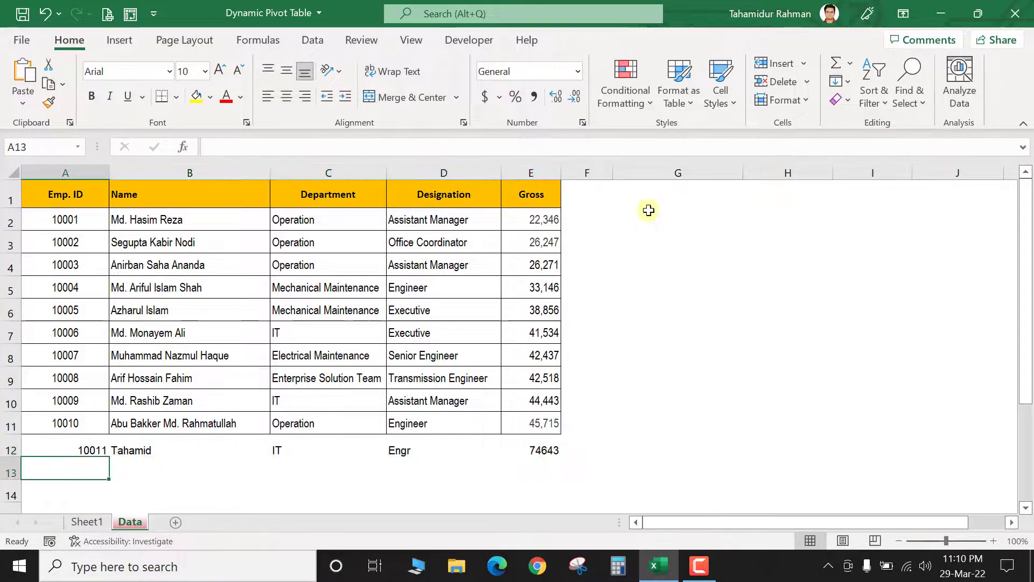
Refresh the PivotTable on Sheet1 once more and check its department counts
{"action": "left_click", "coordinate": [83, 522]}
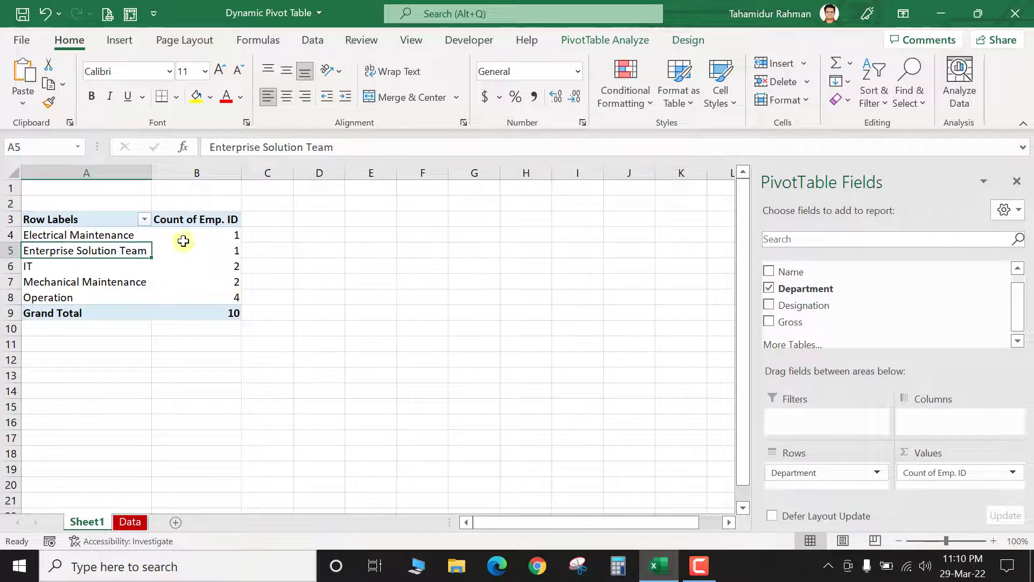
{"action": "right_click", "coordinate": [75, 249]}
{"action": "left_click", "coordinate": [115, 261]}
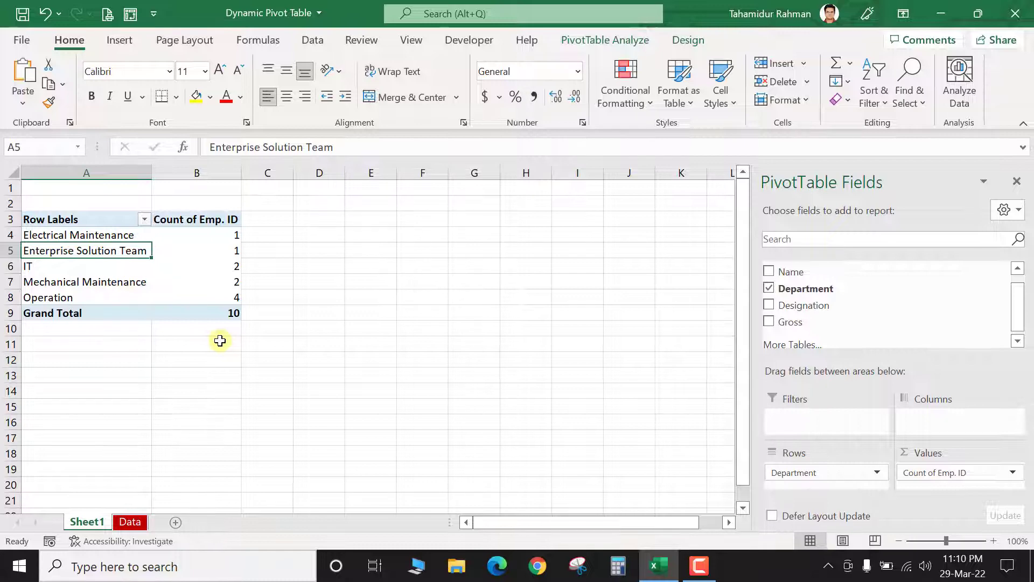
Delete the added IT record in row 12 from the Data sheet
{"action": "left_click", "coordinate": [141, 518]}
{"action": "left_click", "coordinate": [39, 447]}
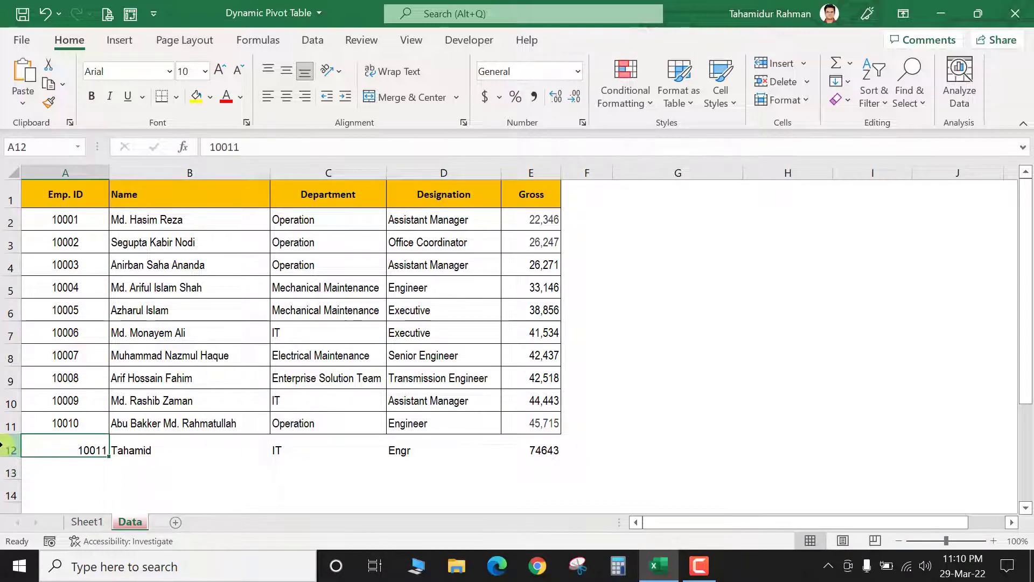
{"action": "right_click", "coordinate": [11, 450]}
{"action": "left_click", "coordinate": [44, 308]}
{"action": "left_click", "coordinate": [652, 224]}
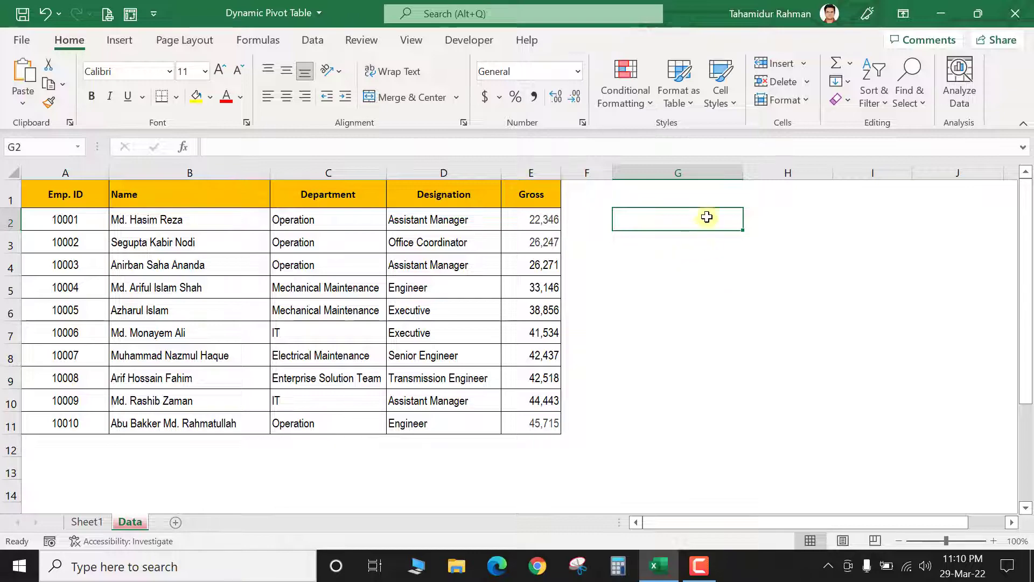
Begin an OFFSET formula in cell G1 of the Data sheet with reference $A$1, 0 rows and 0 columns
{"action": "left_click", "coordinate": [707, 200]}
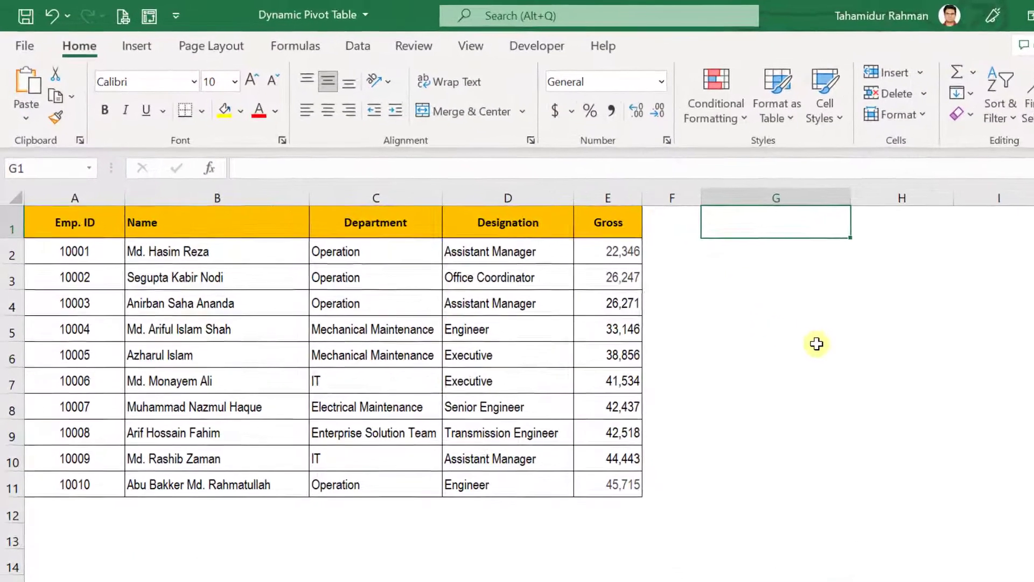
{"action": "type", "text": "="}
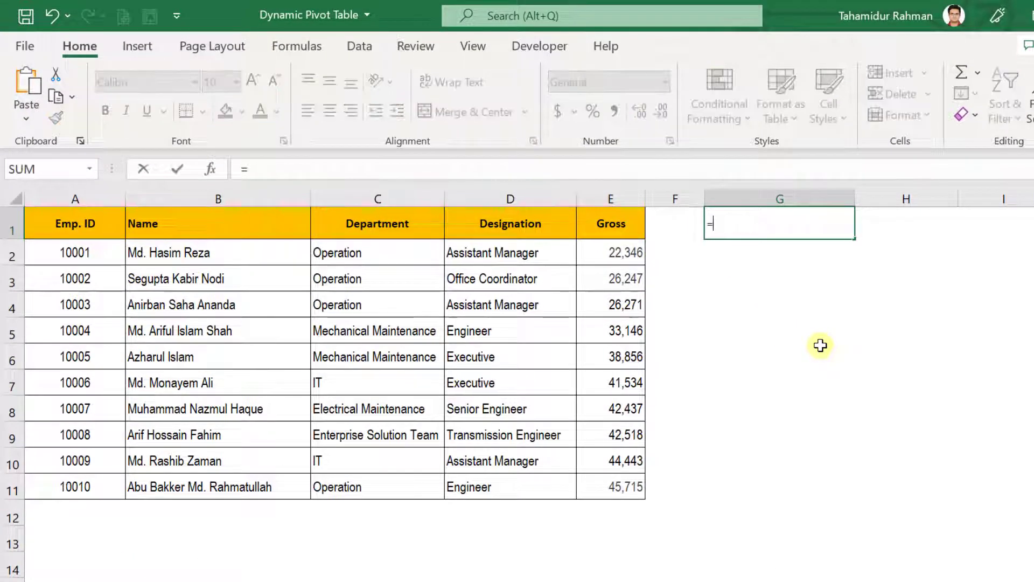
{"action": "type", "text": "of"}
{"action": "key", "text": "Tab"}
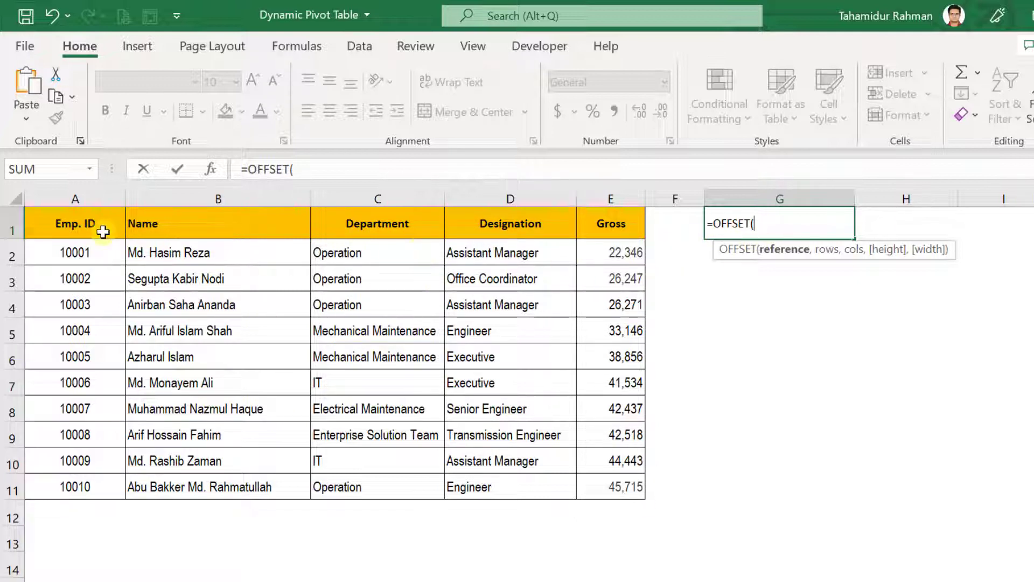
{"action": "left_click", "coordinate": [55, 224]}
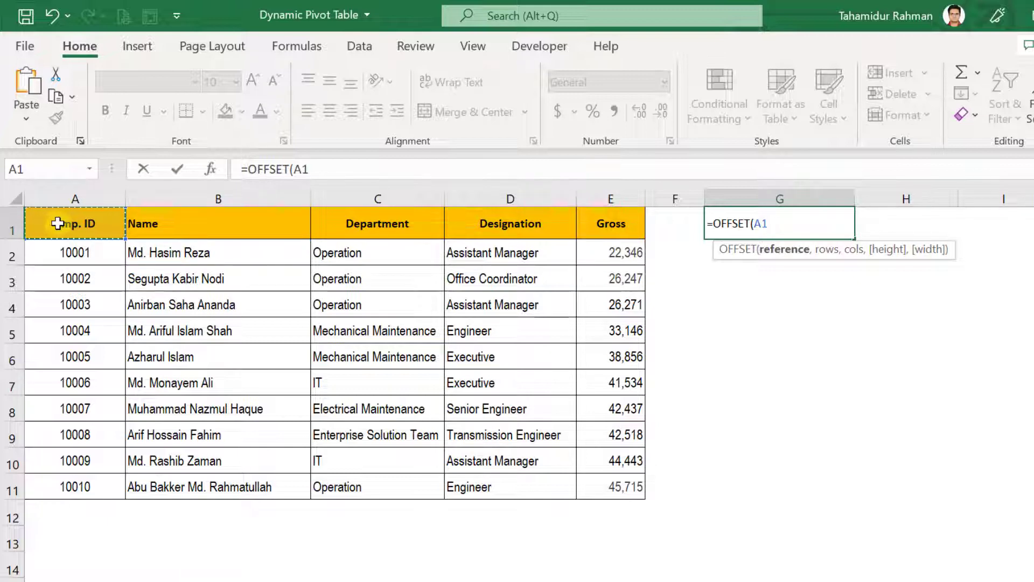
{"action": "key", "text": "F4"}
{"action": "type", "text": ",0"}
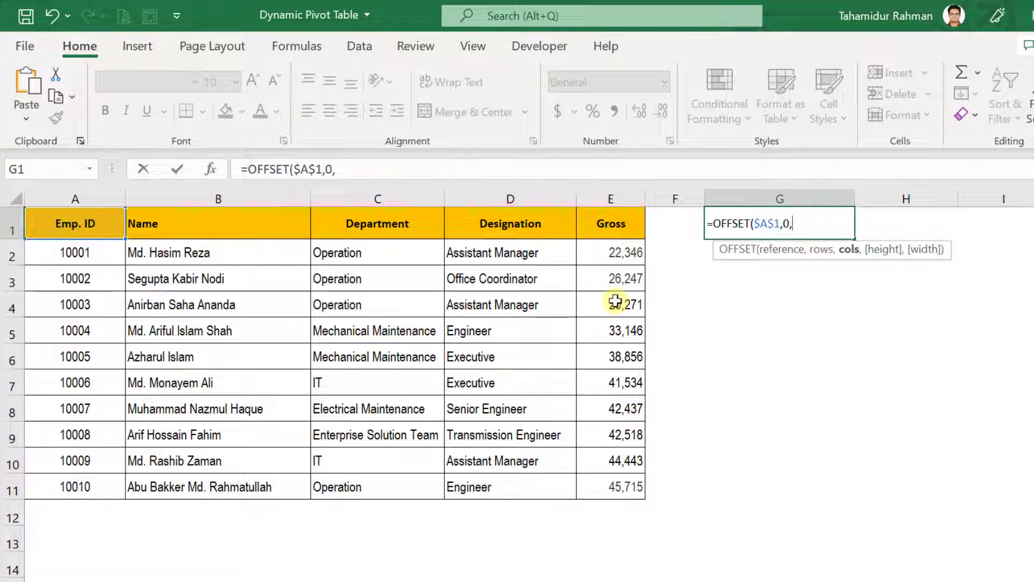
{"action": "type", "text": ","}
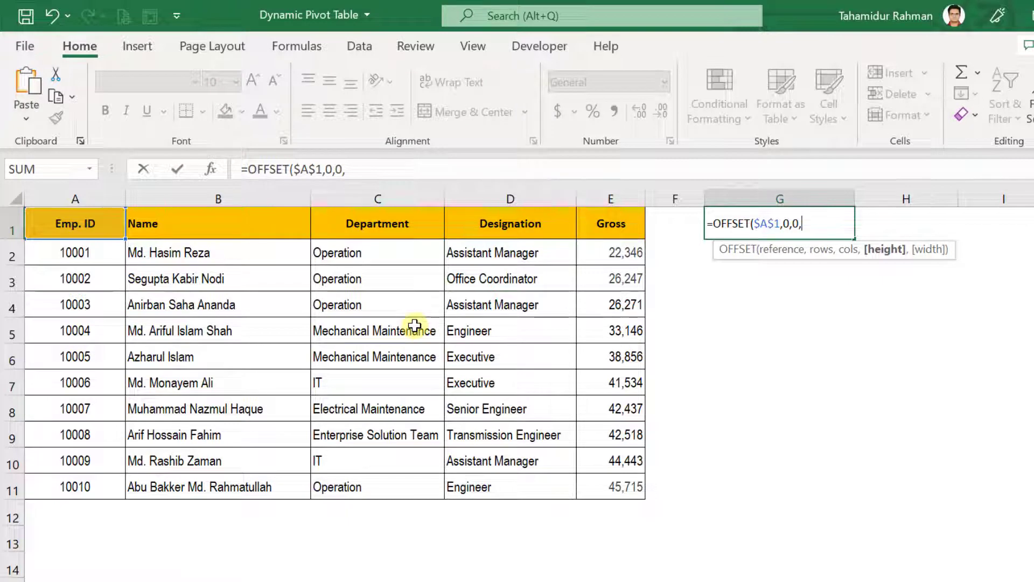
Set the OFFSET formula's height argument to COUNTA($A:$A) so it counts the filled cells in column A
{"action": "type", "text": "count"}
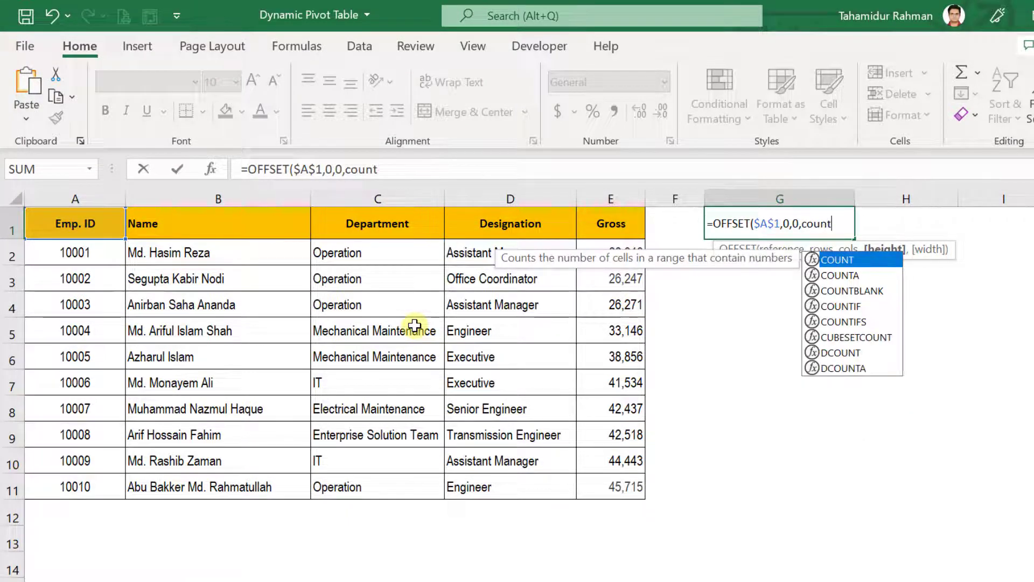
{"action": "key", "text": "Down"}
{"action": "key", "text": "Tab"}
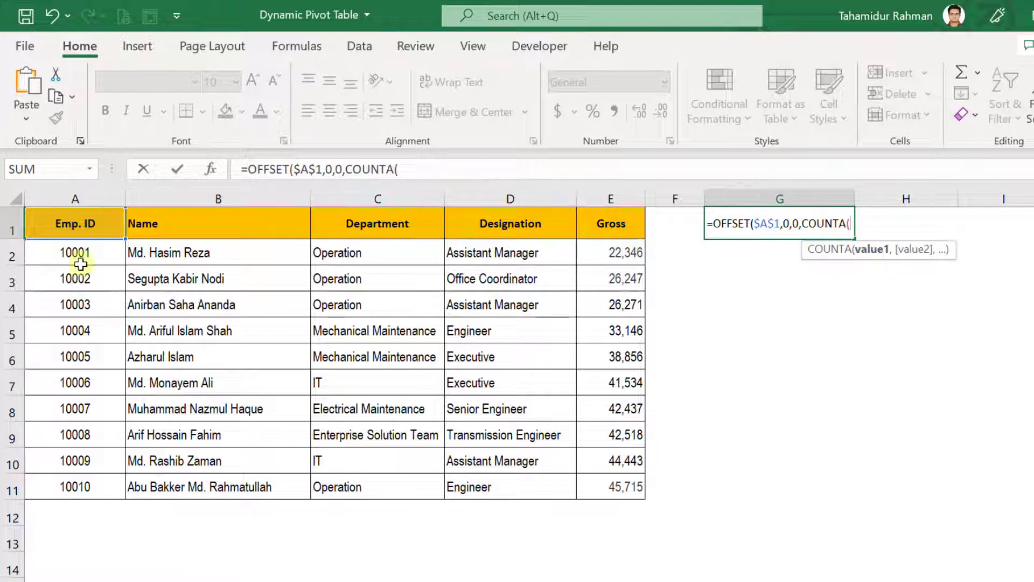
{"action": "left_click", "coordinate": [78, 195]}
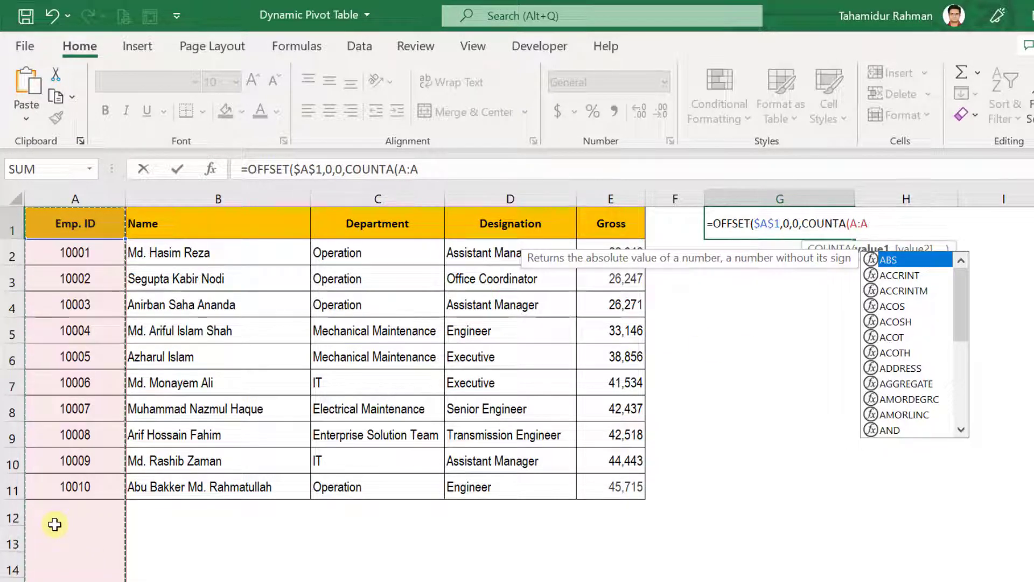
{"action": "key", "text": "F4"}
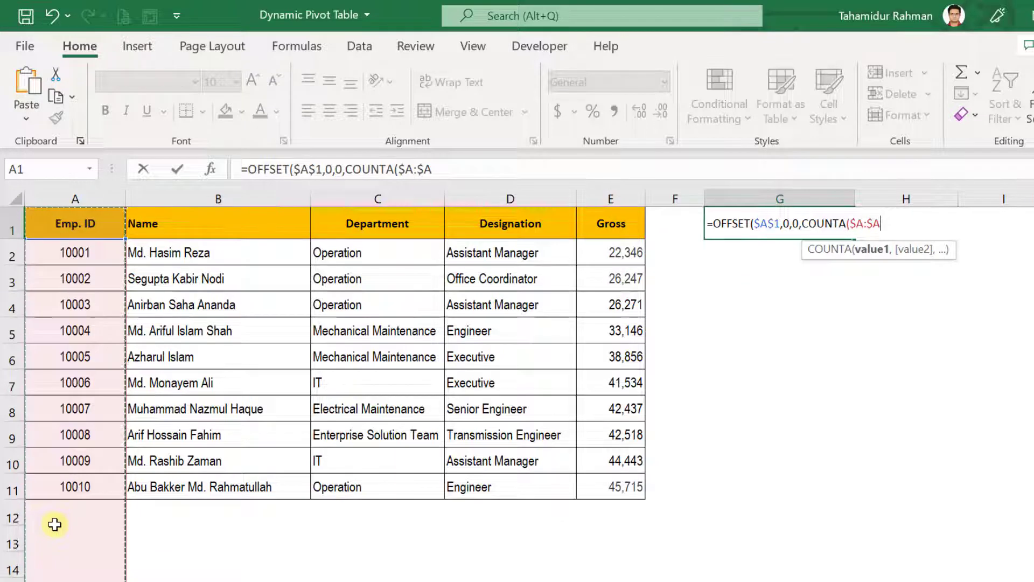
{"action": "type", "text": ")"}
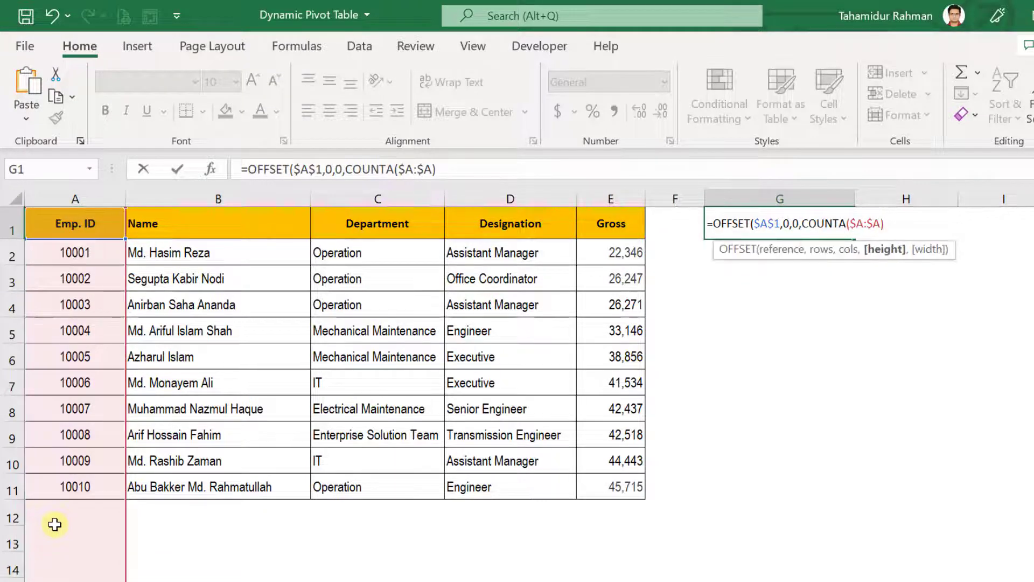
Complete the OFFSET formula in G1 with COUNTA($1:$1) as its width argument and accept the proposed parenthesis correction
{"action": "type", "text": ","}
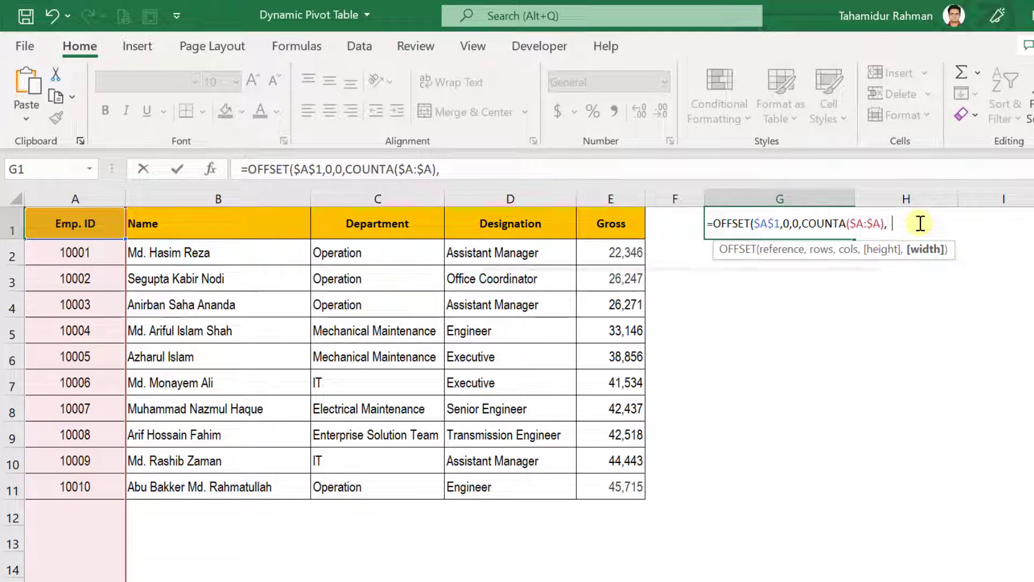
{"action": "type", "text": "count"}
{"action": "key", "text": "Down"}
{"action": "key", "text": "Tab"}
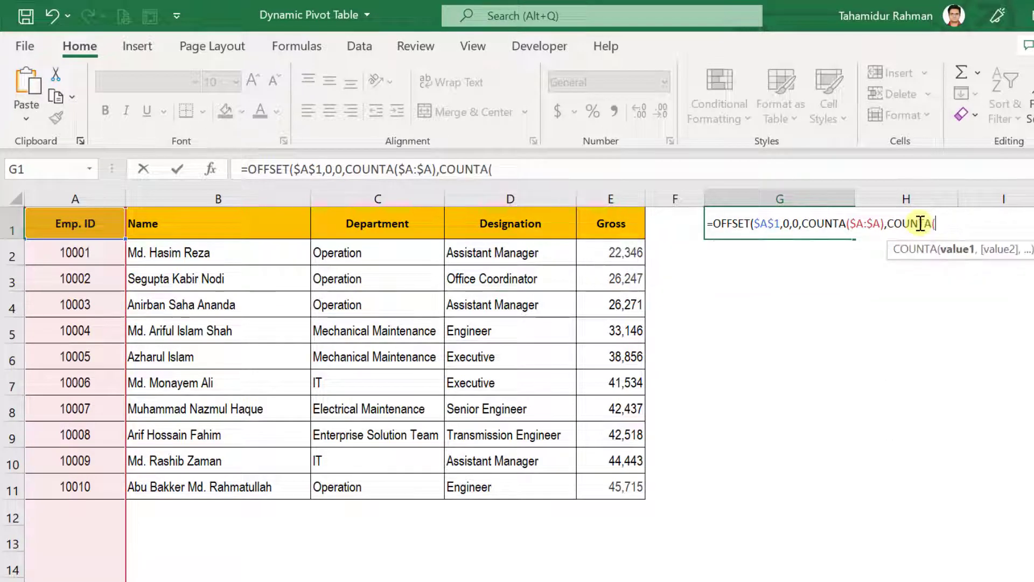
{"action": "left_click", "coordinate": [6, 229]}
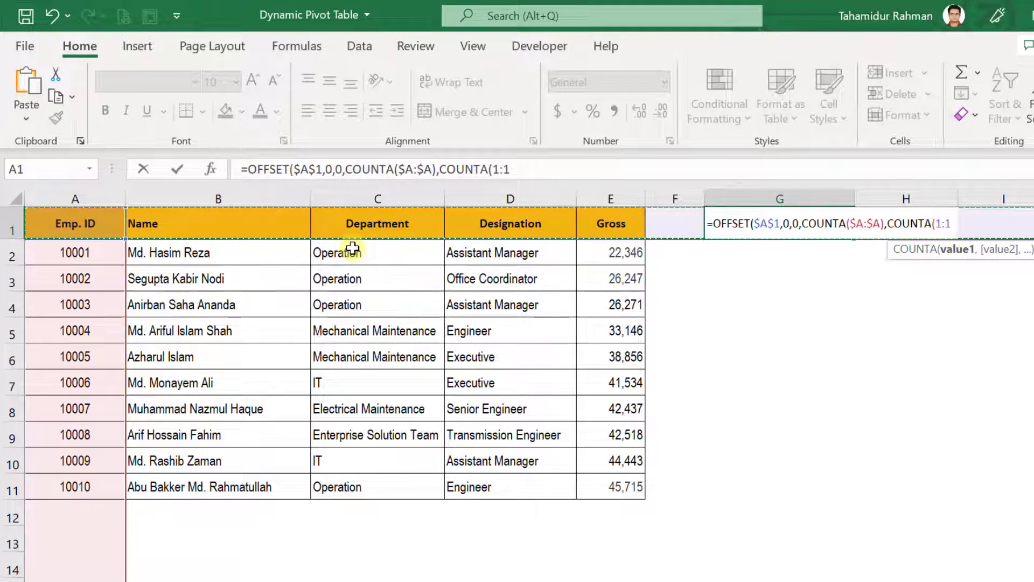
{"action": "key", "text": "F4"}
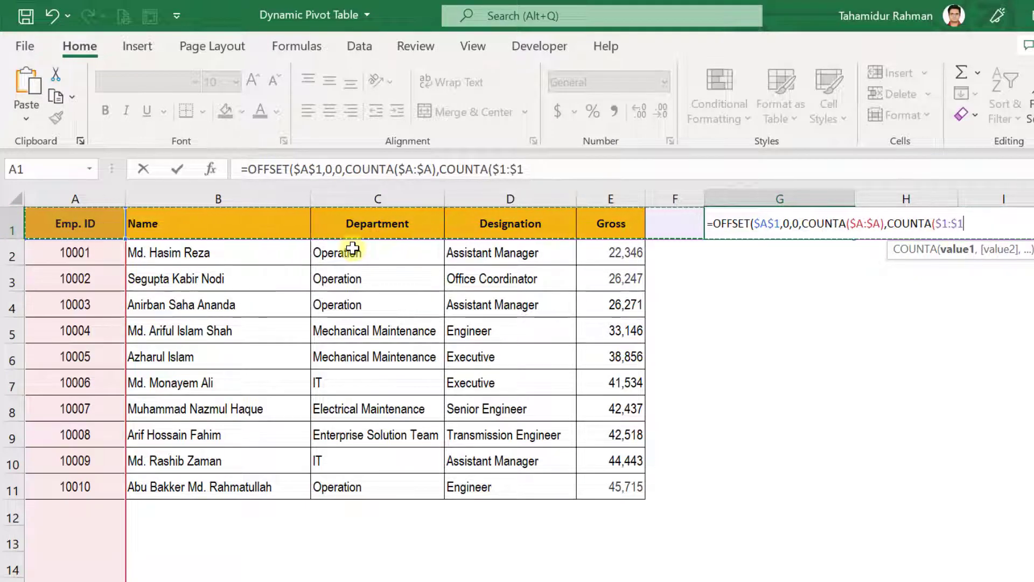
{"action": "type", "text": ")"}
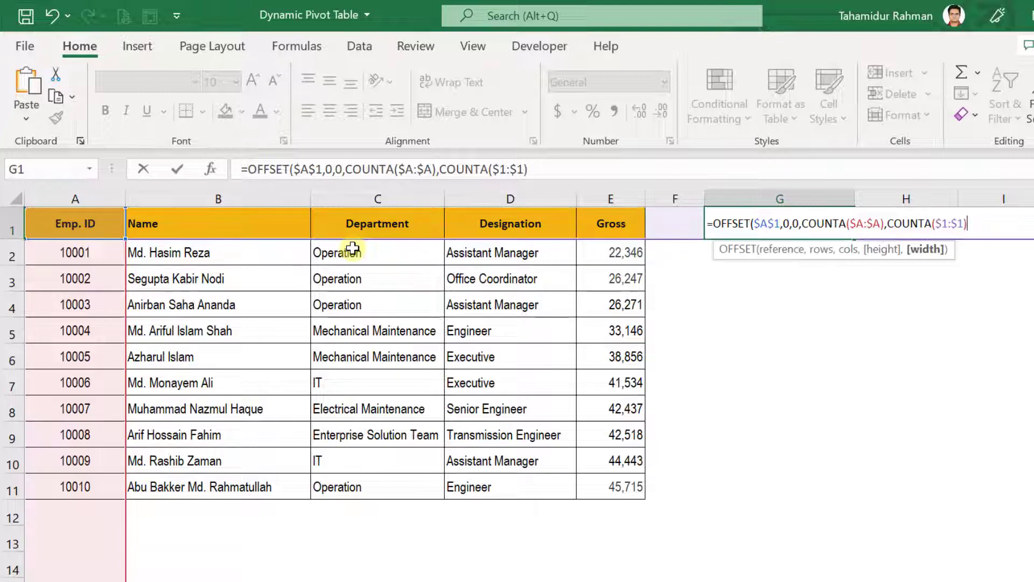
{"action": "type", "text": ")"}
{"action": "key", "text": "Return"}
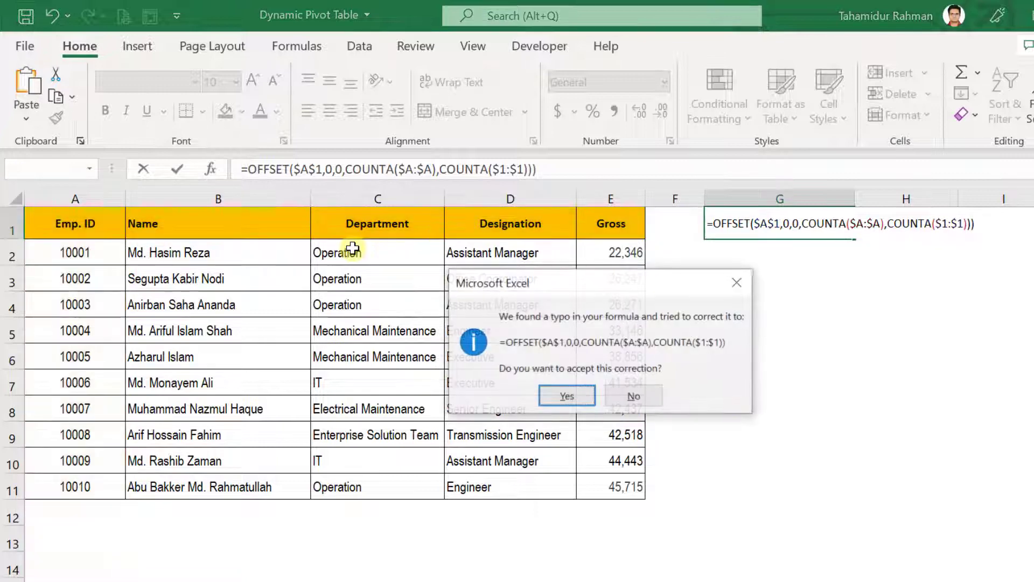
{"action": "left_click", "coordinate": [561, 405]}
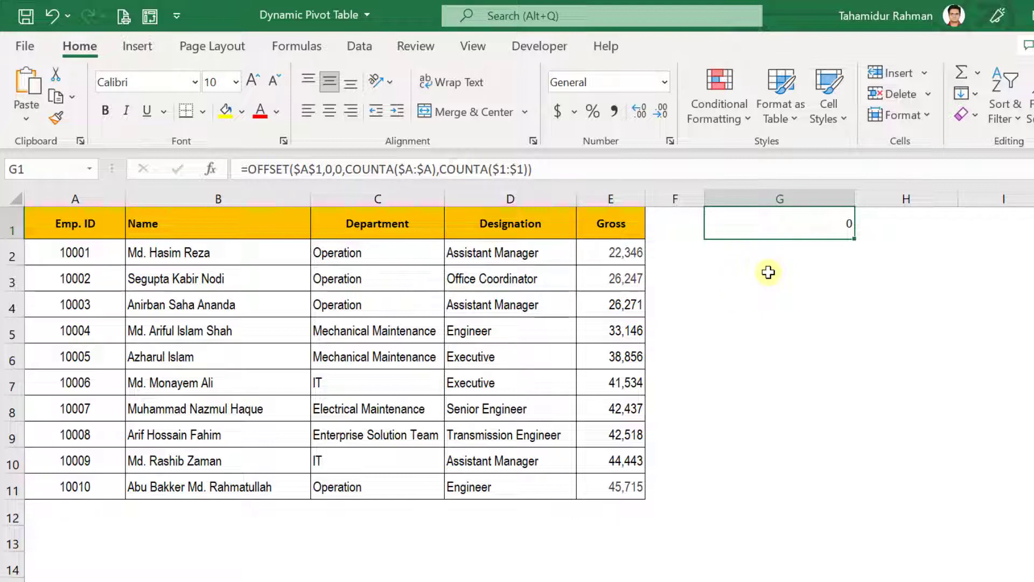
Move the whole OFFSET formula from cell G1 to cell G2 so it lies outside the row it counts
{"action": "left_click", "coordinate": [561, 172]}
{"action": "left_click_drag", "start_coordinate": [331, 158], "coordinate": [206, 160]}
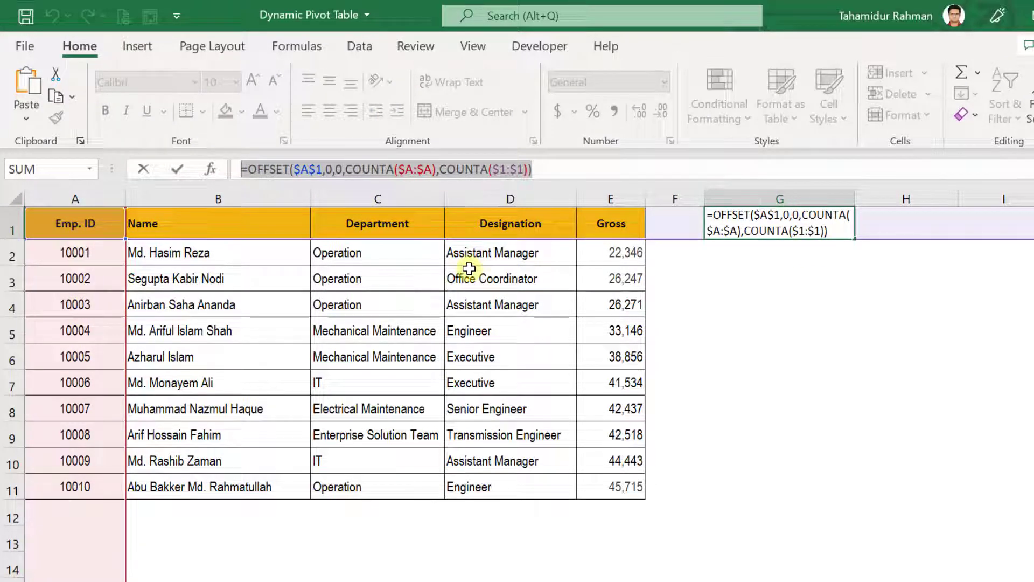
{"action": "key", "text": "ctrl+x"}
{"action": "left_click", "coordinate": [774, 258]}
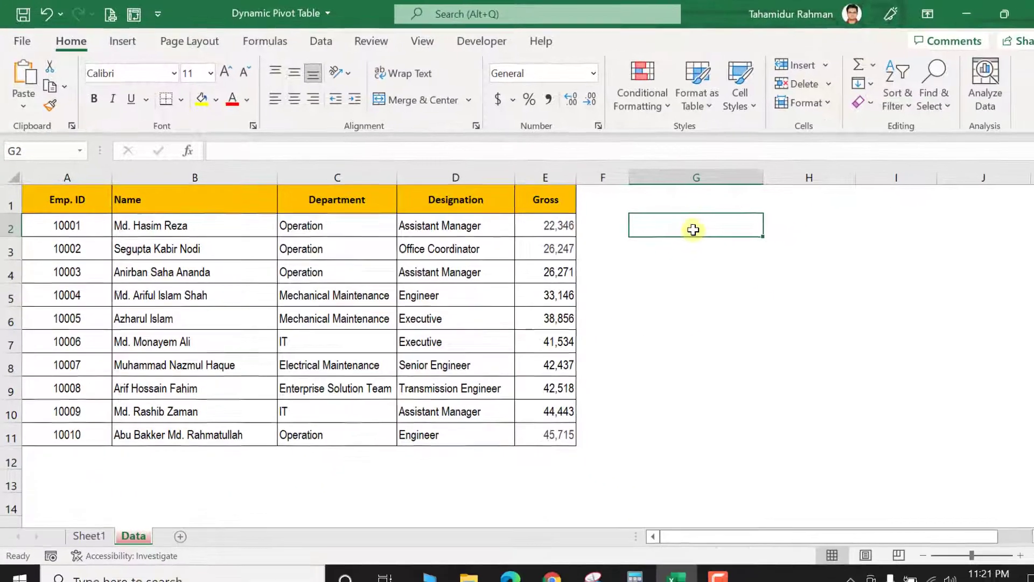
{"action": "double_click", "coordinate": [693, 229]}
{"action": "key", "text": "ctrl+v"}
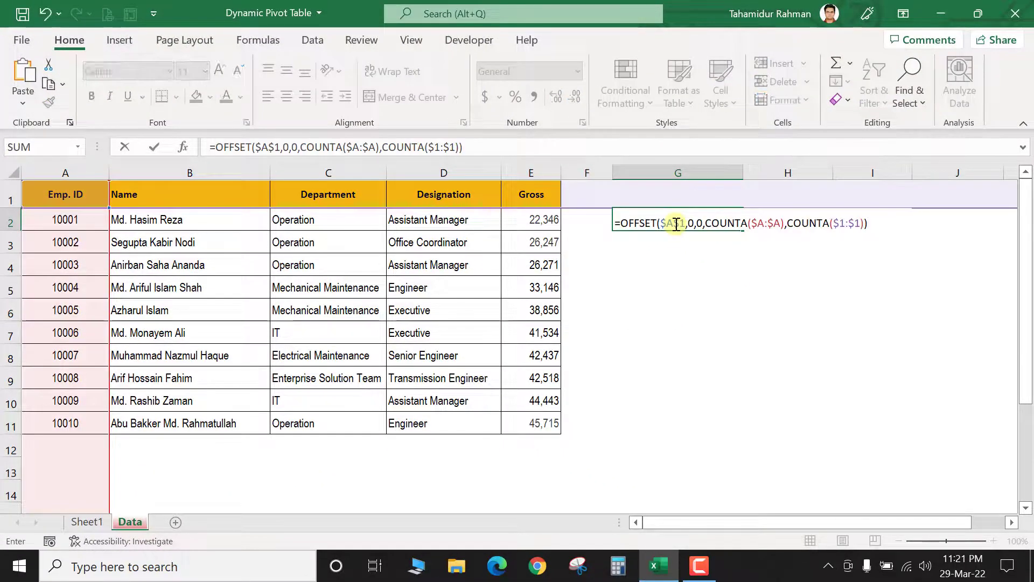
{"action": "key", "text": "Return"}
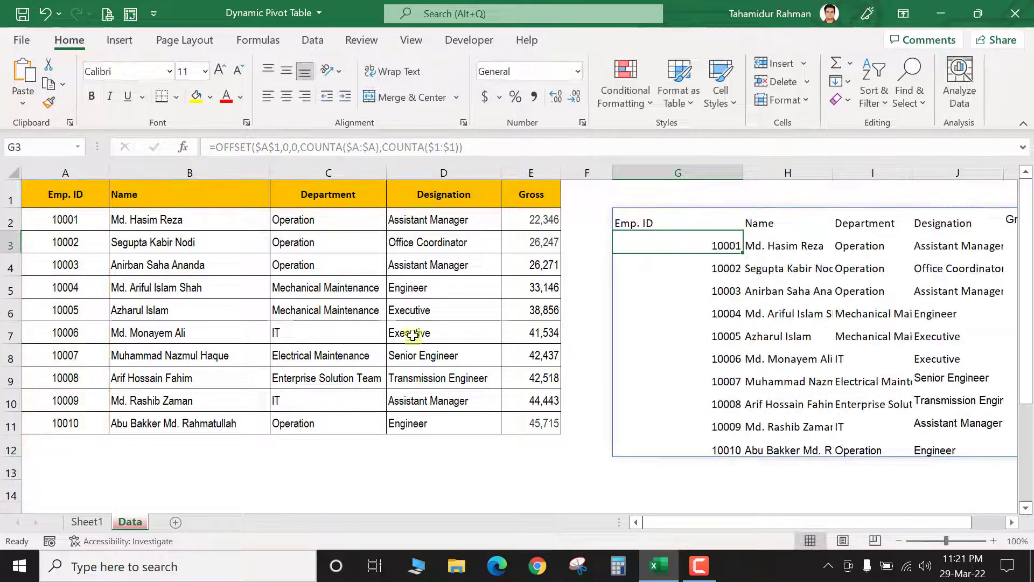
Copy the complete OFFSET formula text from cell G2 and leave the cell's contents as they are
{"action": "left_click_drag", "start_coordinate": [728, 521], "coordinate": [799, 522]}
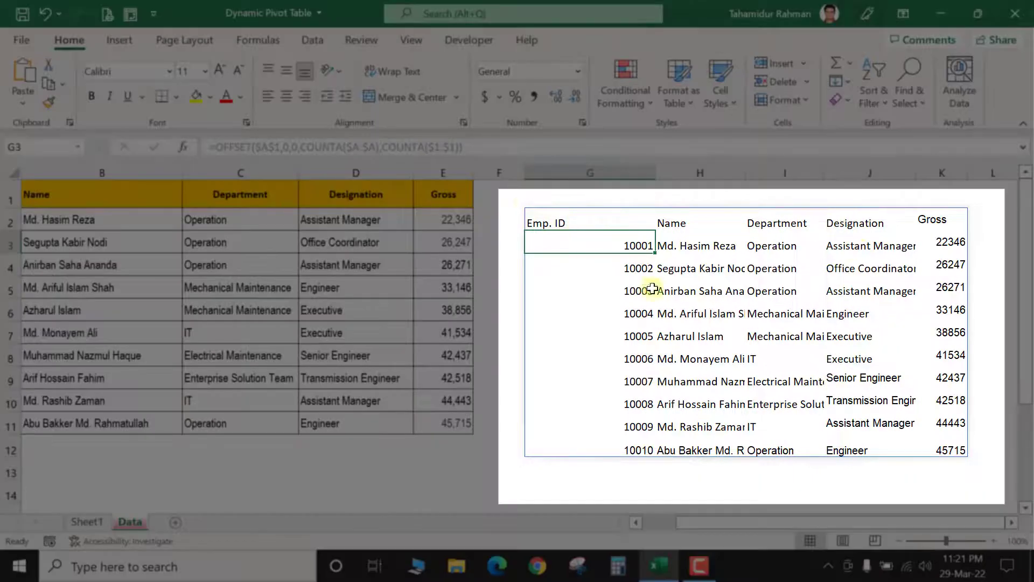
{"action": "left_click", "coordinate": [548, 221]}
{"action": "left_click", "coordinate": [537, 218]}
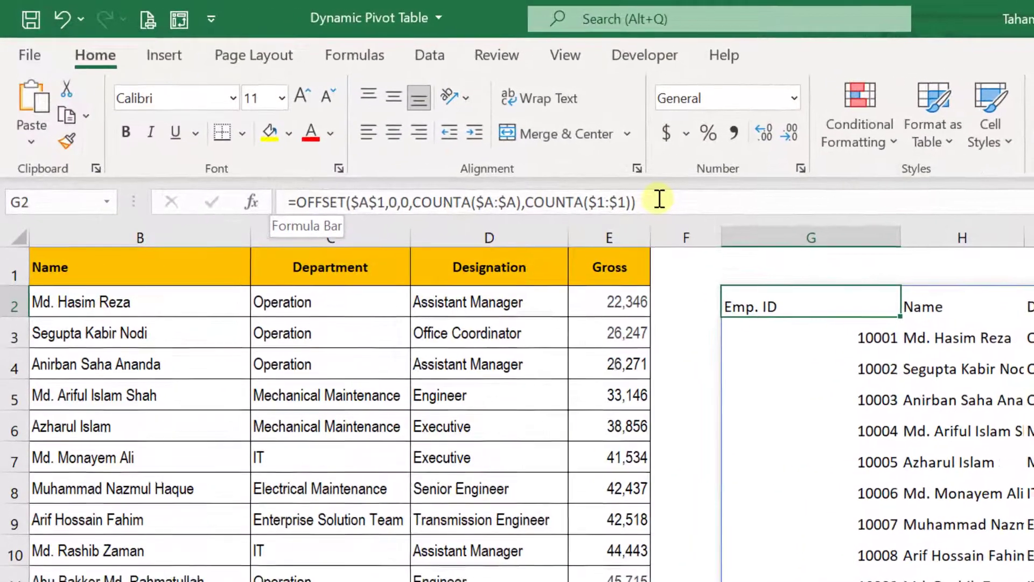
{"action": "left_click_drag", "start_coordinate": [661, 200], "coordinate": [247, 198]}
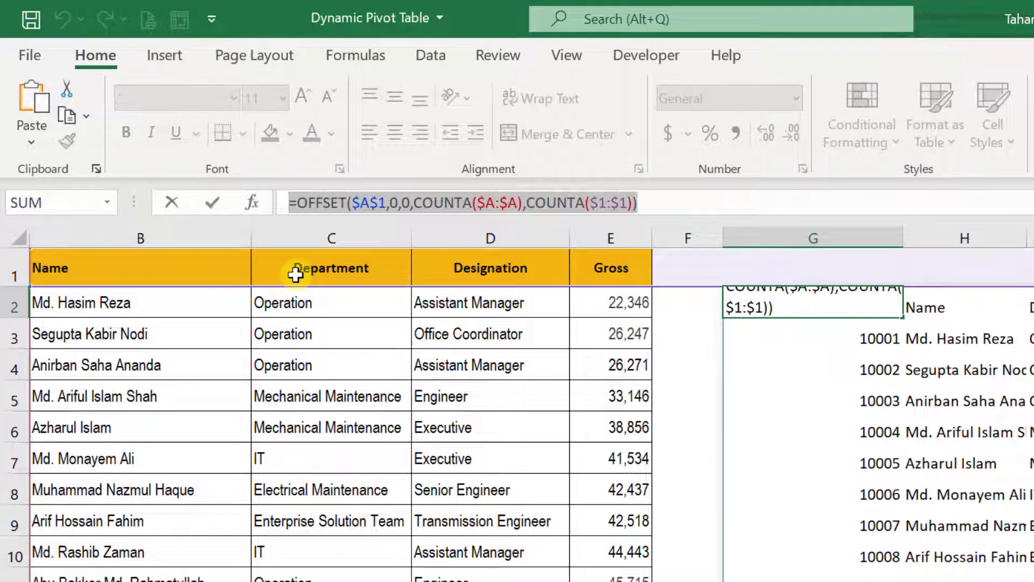
{"action": "left_click", "coordinate": [357, 59]}
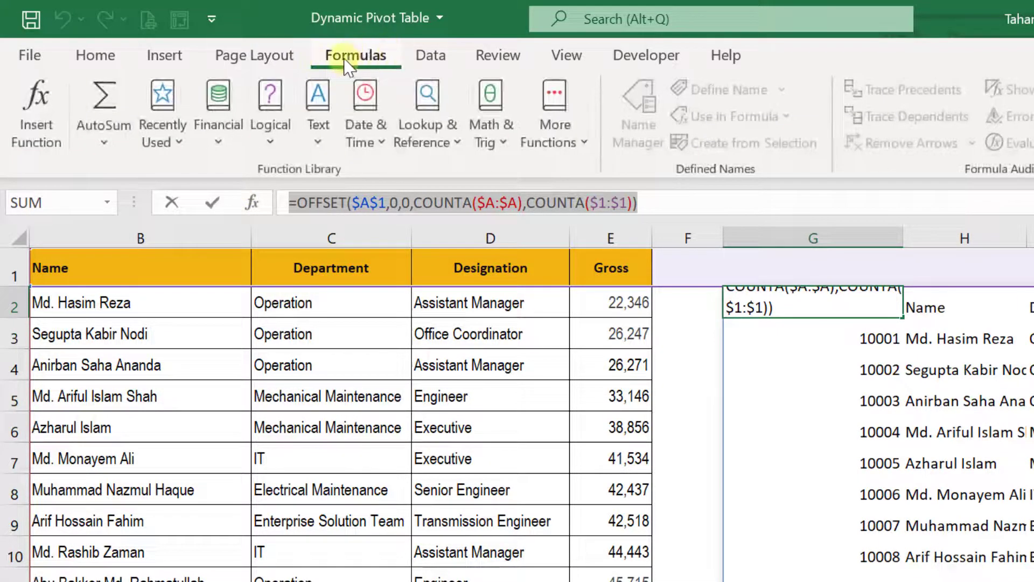
{"action": "type", "text": "="}
{"action": "left_click", "coordinate": [729, 411]}
{"action": "key", "text": "Escape"}
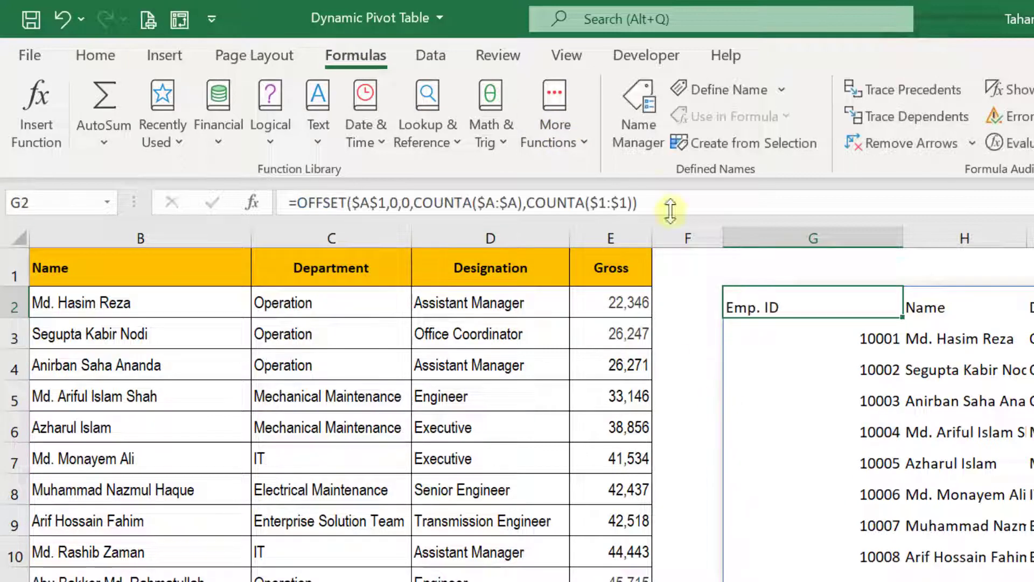
Define a workbook-scoped name data that refers to the copied OFFSET formula, using the Name Manager
{"action": "left_click", "coordinate": [636, 135]}
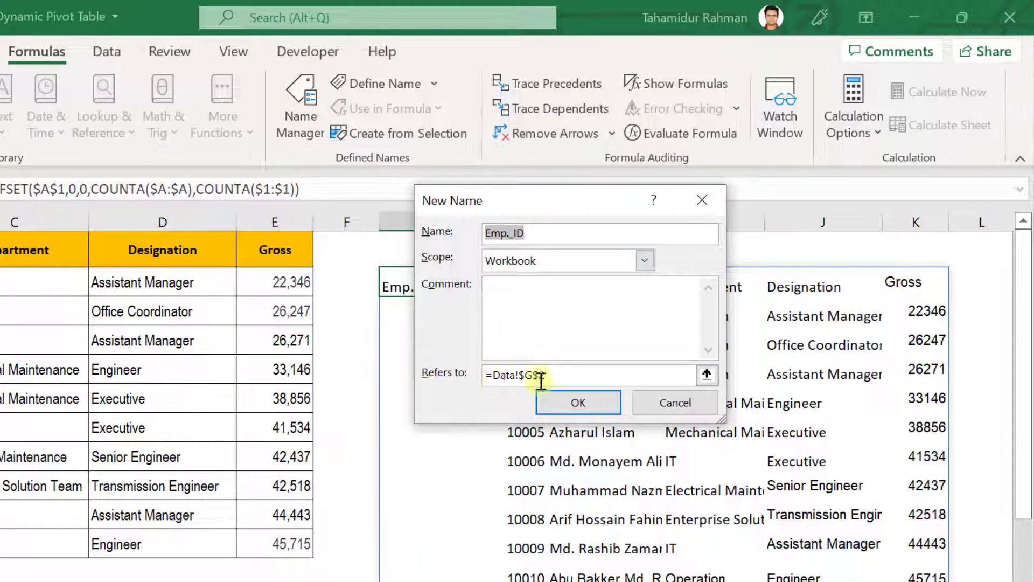
{"action": "left_click_drag", "start_coordinate": [593, 384], "coordinate": [388, 351]}
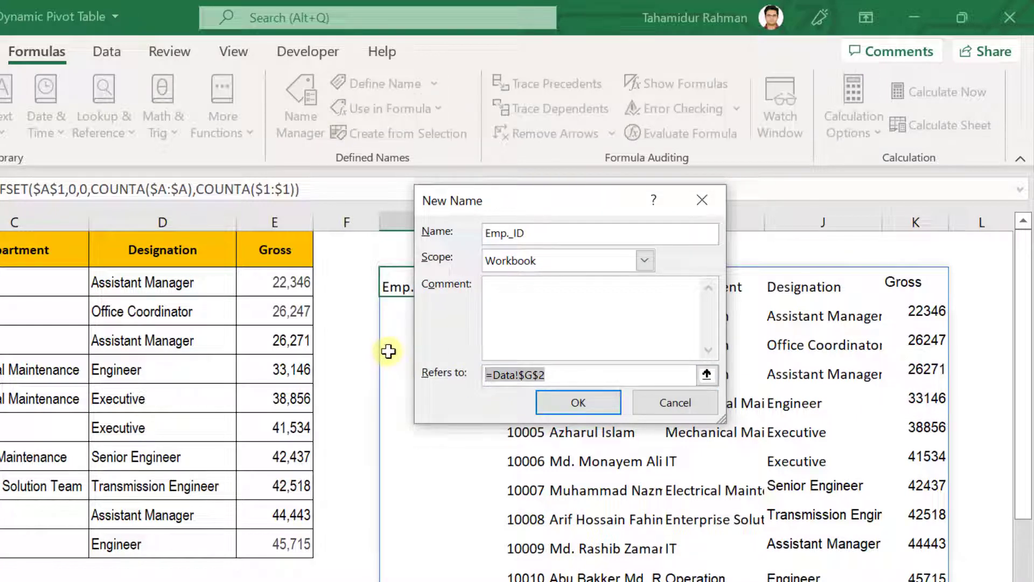
{"action": "key", "text": "ctrl+v"}
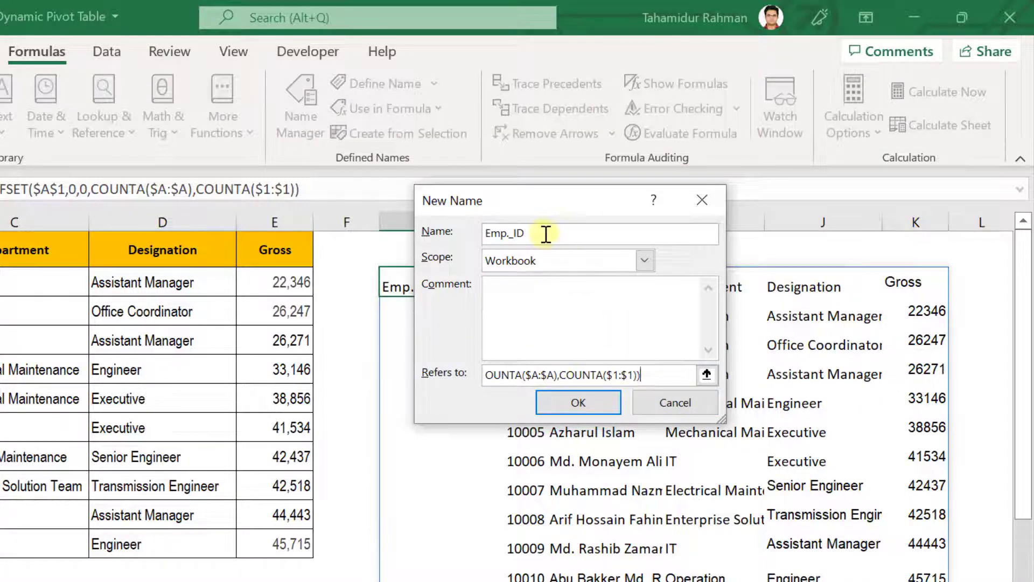
{"action": "left_click_drag", "start_coordinate": [546, 234], "coordinate": [425, 234]}
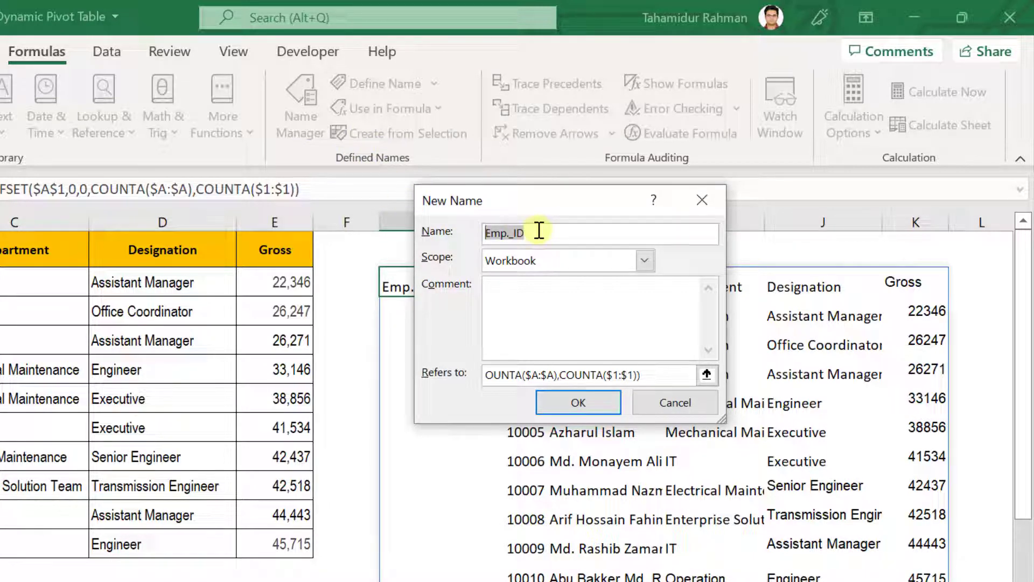
{"action": "type", "text": "data"}
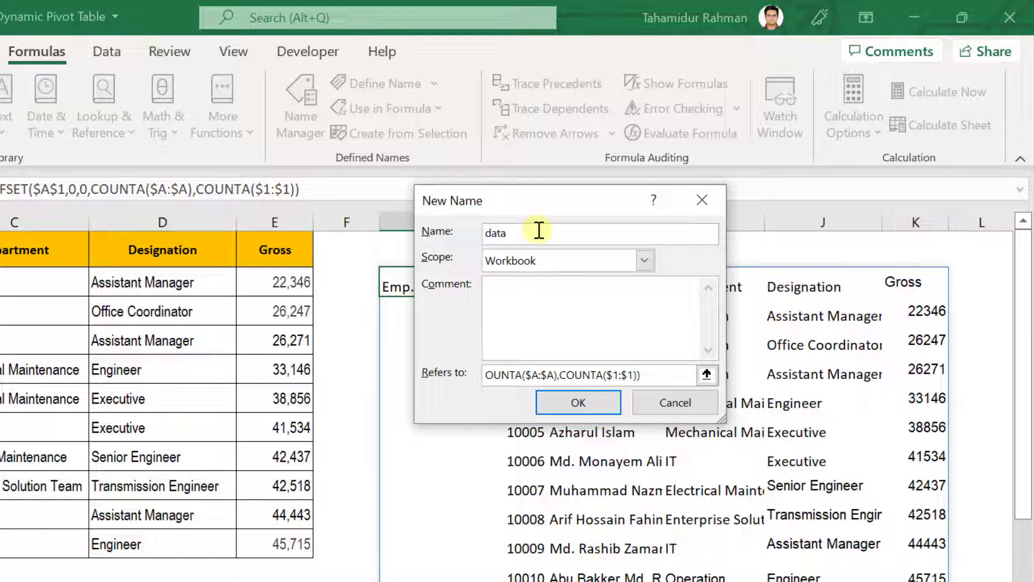
{"action": "left_click", "coordinate": [553, 403]}
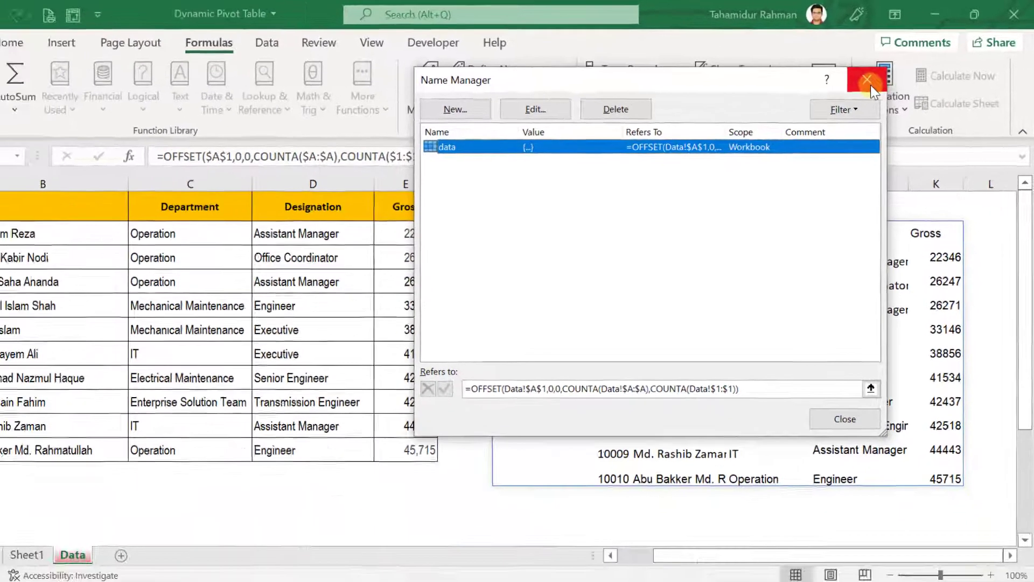
{"action": "left_click", "coordinate": [833, 97]}
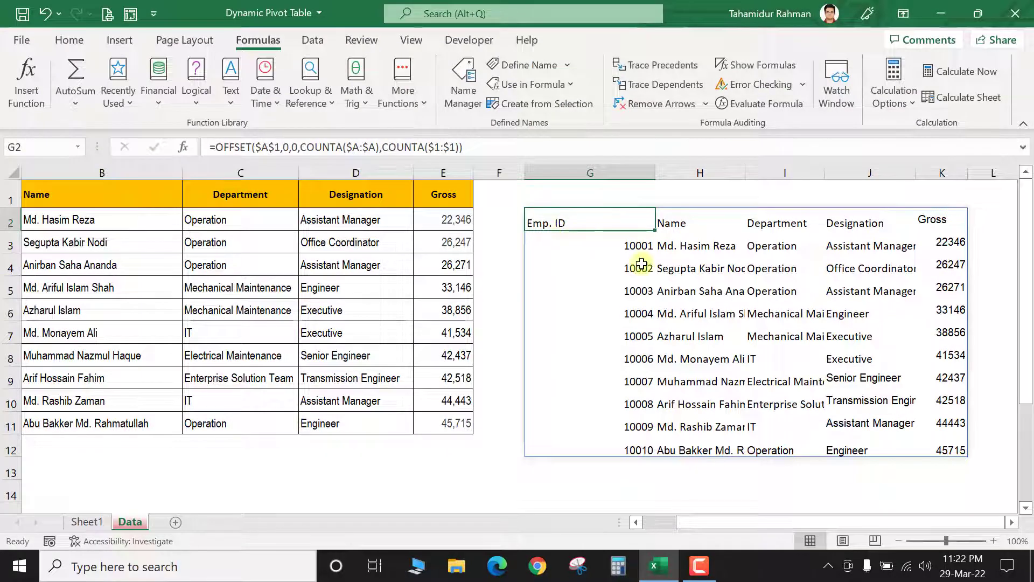
Delete the OFFSET formula from cell G2 of the Data sheet
{"action": "key", "text": "Delete"}
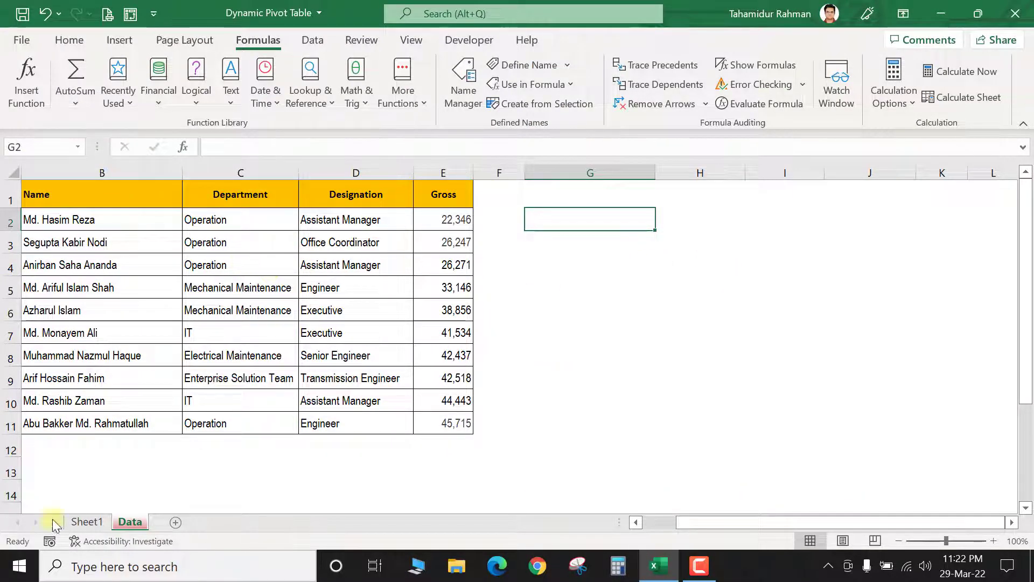
{"action": "left_click", "coordinate": [90, 332]}
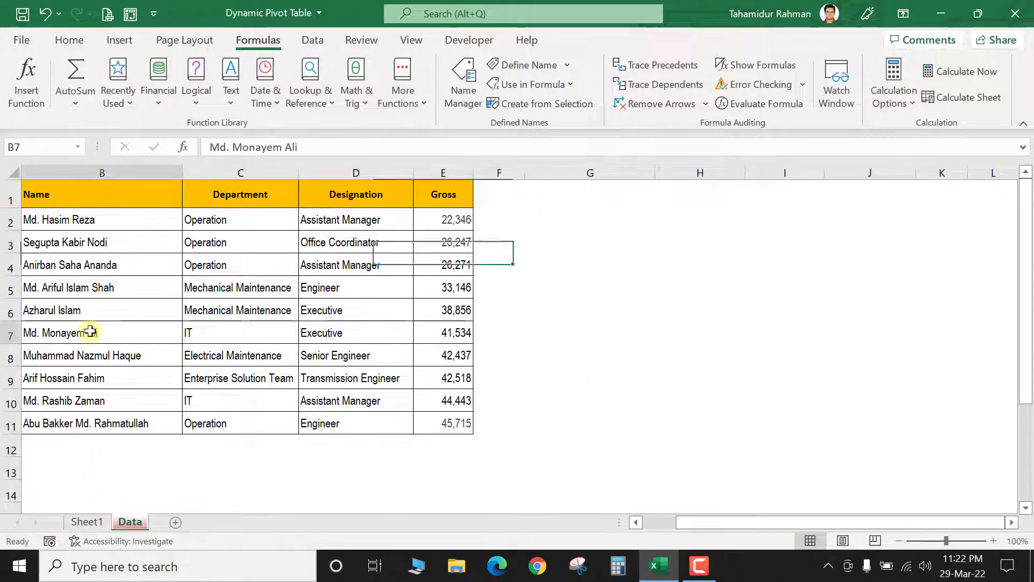
{"action": "left_click_drag", "start_coordinate": [745, 521], "coordinate": [619, 522]}
Insert a PivotTable on a new worksheet from a table or range, with the named range data as its source
{"action": "left_click", "coordinate": [50, 237]}
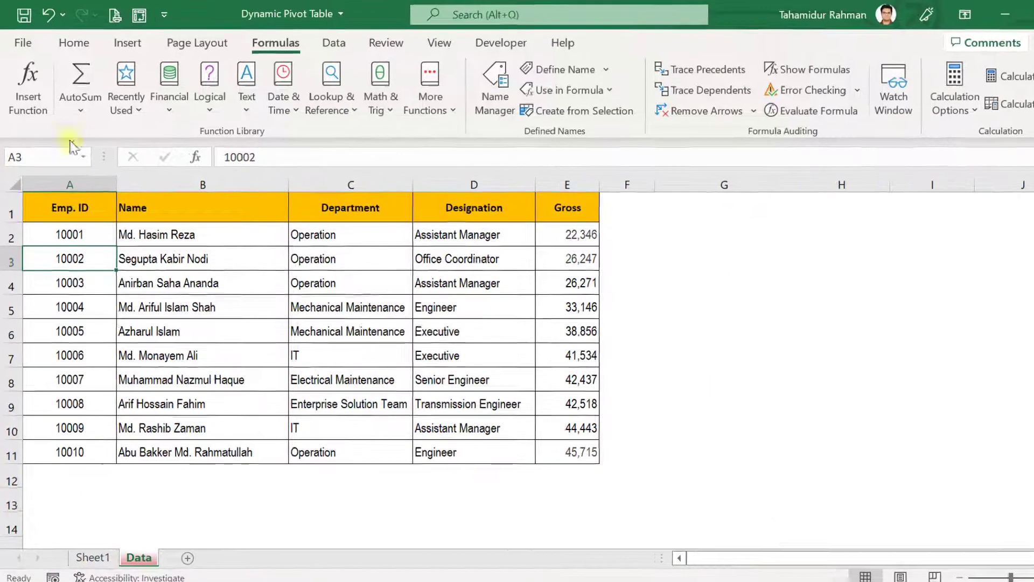
{"action": "left_click", "coordinate": [120, 43]}
{"action": "left_click", "coordinate": [25, 112]}
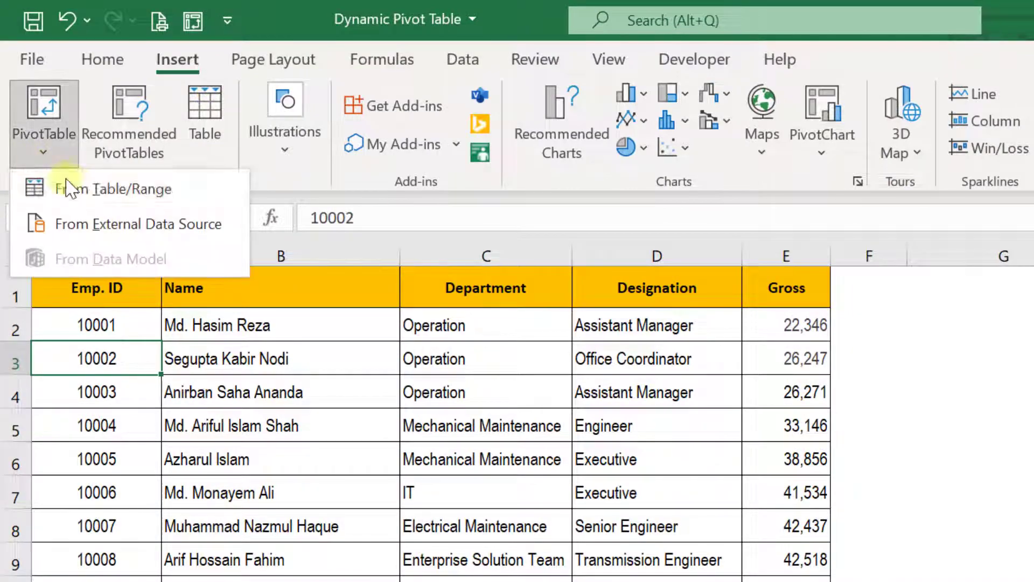
{"action": "left_click", "coordinate": [70, 188]}
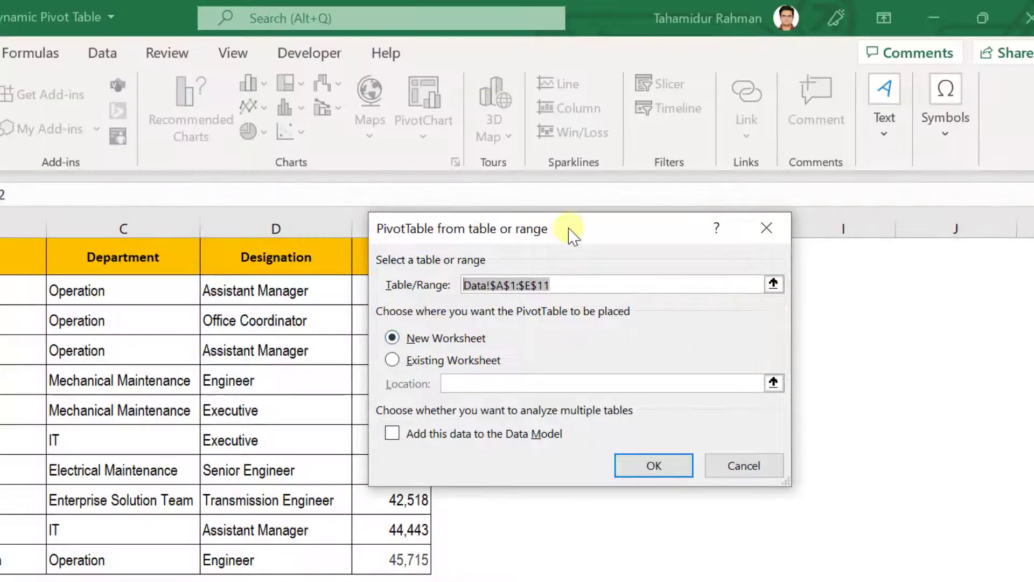
{"action": "left_click_drag", "start_coordinate": [568, 233], "coordinate": [699, 233]}
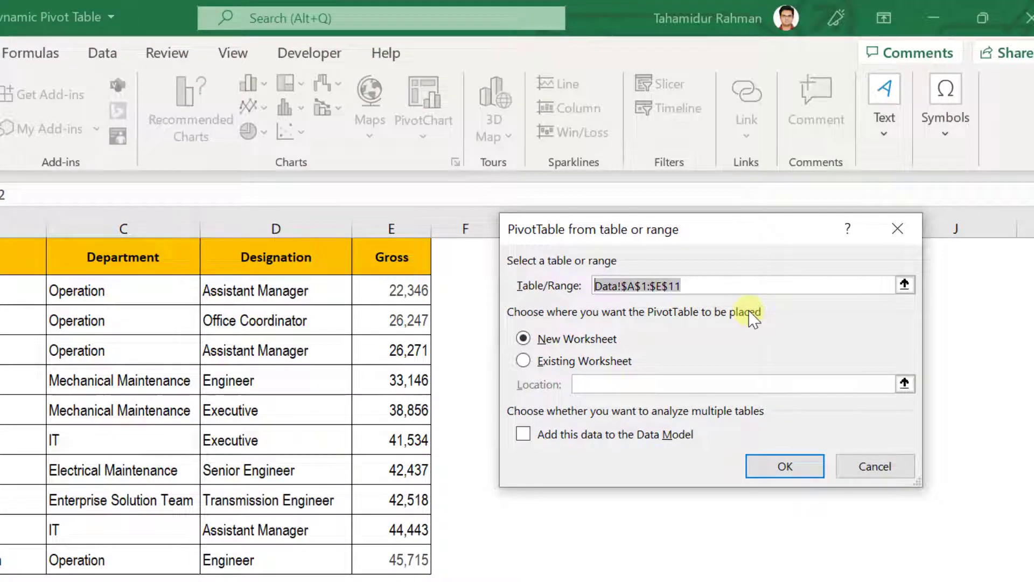
{"action": "type", "text": "data"}
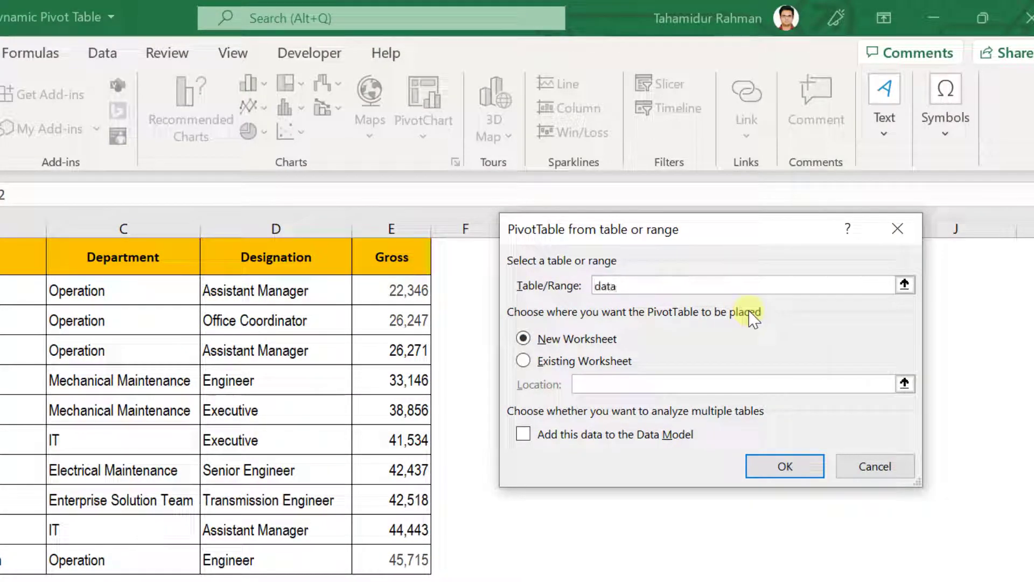
{"action": "left_click", "coordinate": [750, 456]}
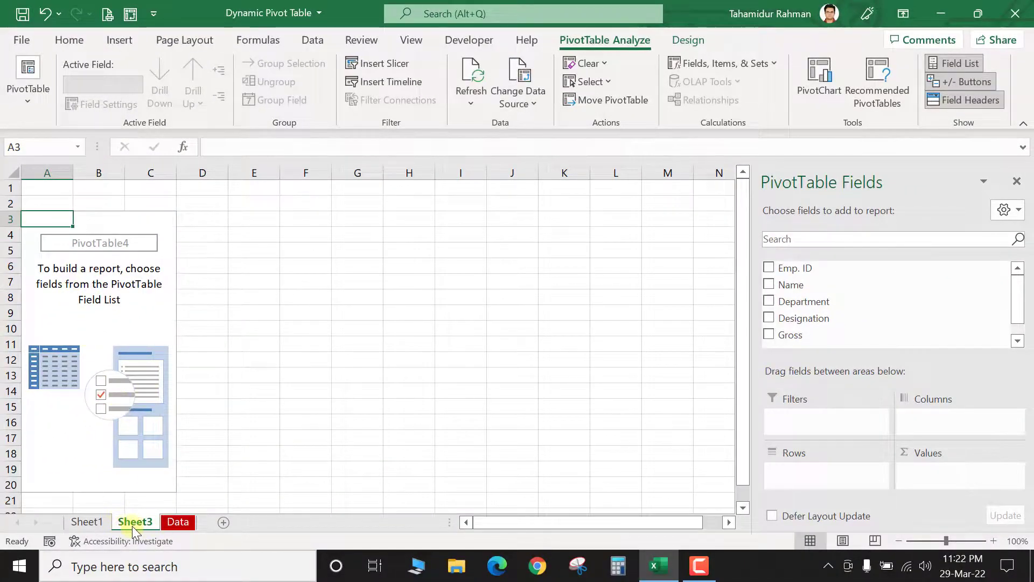
Check the field layout of the PivotTable on Sheet1 and add Department to the Rows of the new PivotTable on Sheet3
{"action": "left_click", "coordinate": [85, 522]}
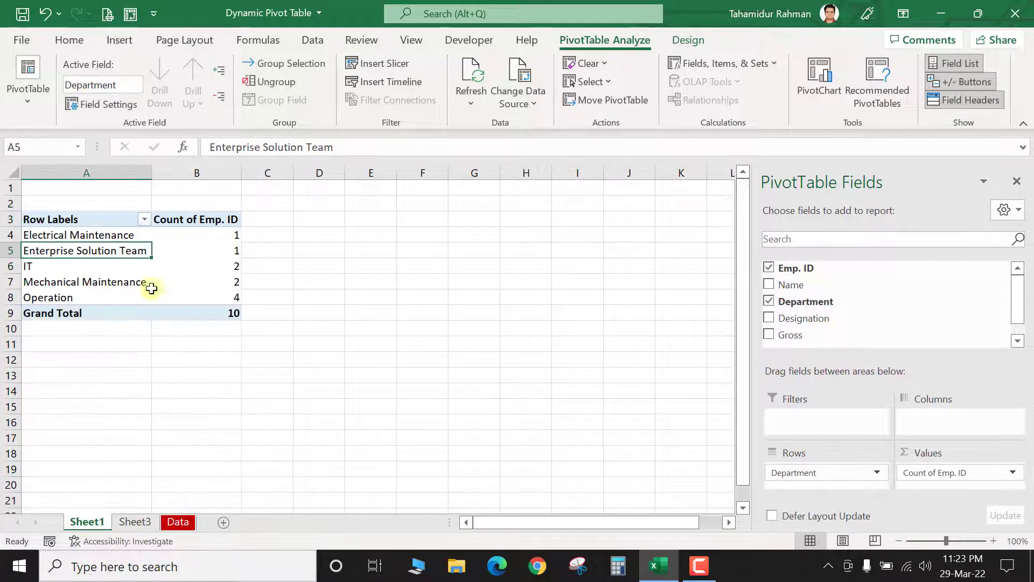
{"action": "left_click", "coordinate": [132, 522]}
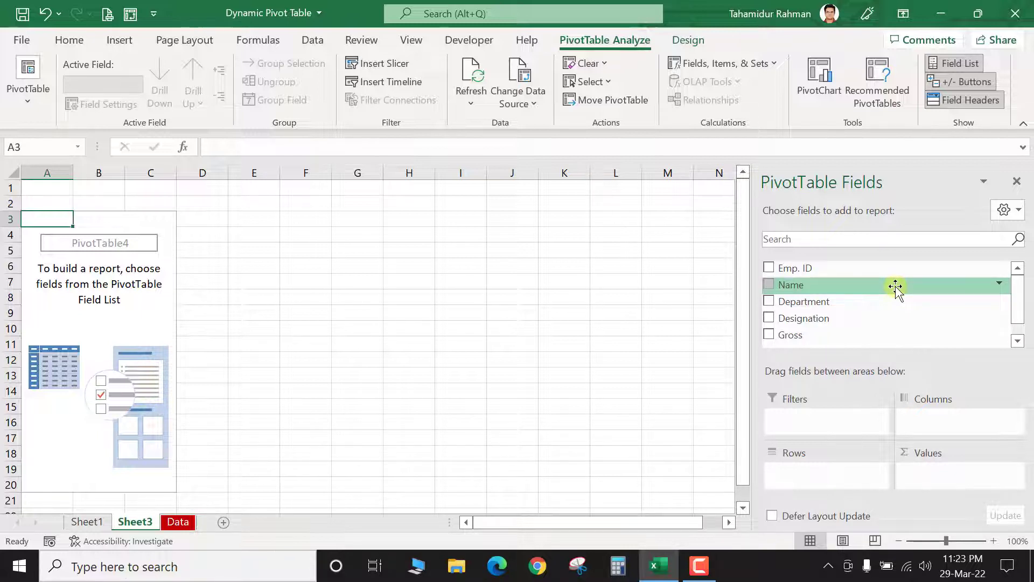
{"action": "left_click_drag", "start_coordinate": [822, 303], "coordinate": [810, 468]}
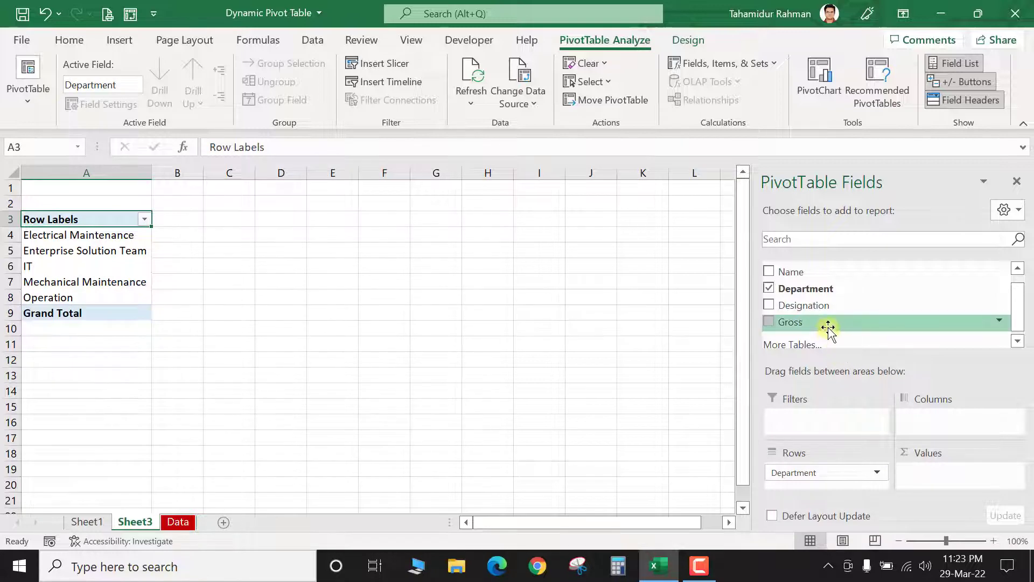
{"action": "scroll", "coordinate": [808, 291], "scroll_direction": "up", "scroll_amount": 1}
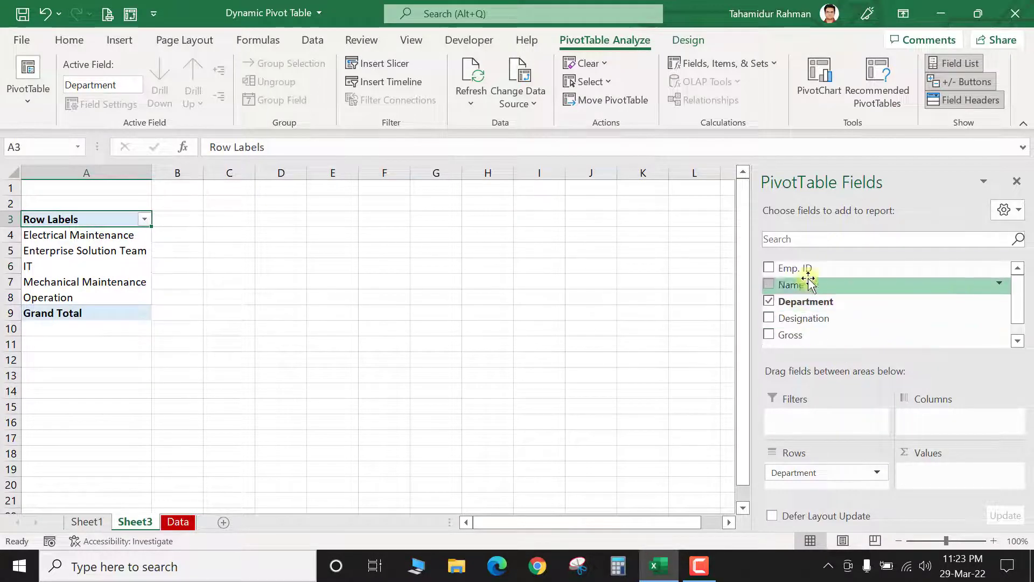
Add Emp. ID to the Values of the PivotTable on Sheet3 and summarize it by Count
{"action": "left_click_drag", "start_coordinate": [797, 268], "coordinate": [927, 469]}
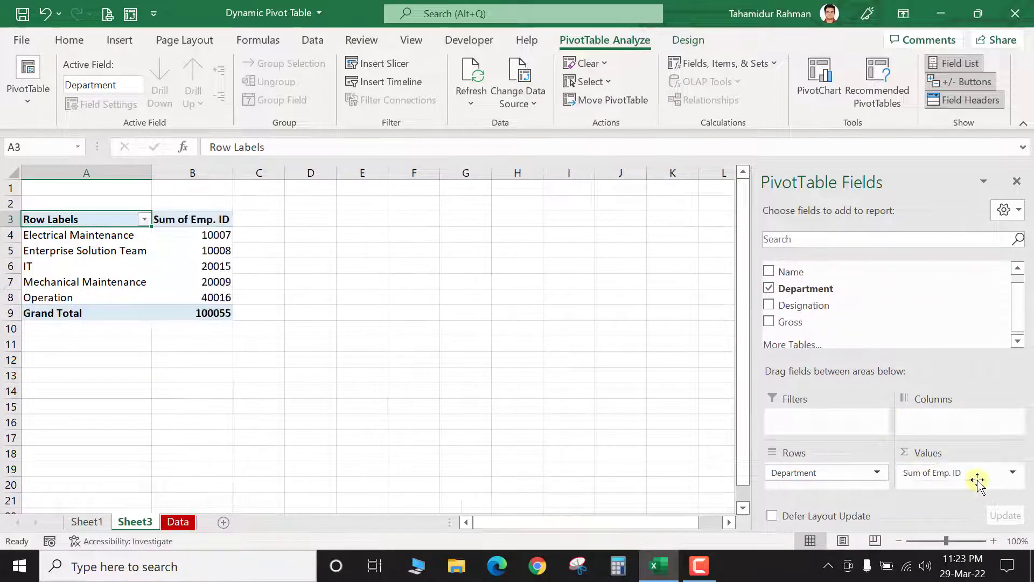
{"action": "left_click", "coordinate": [1010, 472]}
{"action": "left_click", "coordinate": [960, 455]}
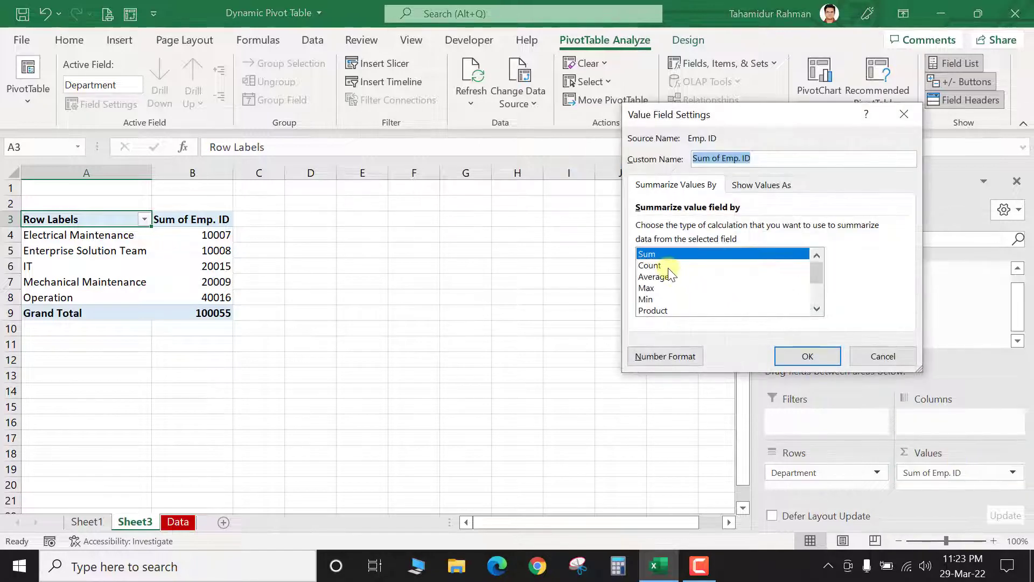
{"action": "left_click", "coordinate": [700, 265]}
{"action": "left_click", "coordinate": [810, 355]}
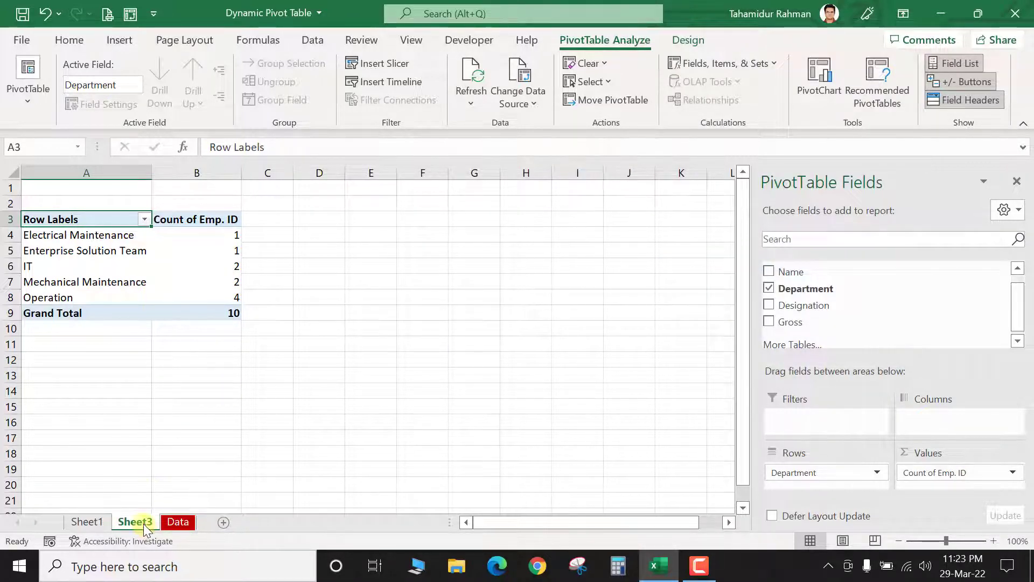
Compare the employee counts in the PivotTables on Sheet1 and Sheet3 and check where the records on the Data sheet end
{"action": "left_click", "coordinate": [84, 522]}
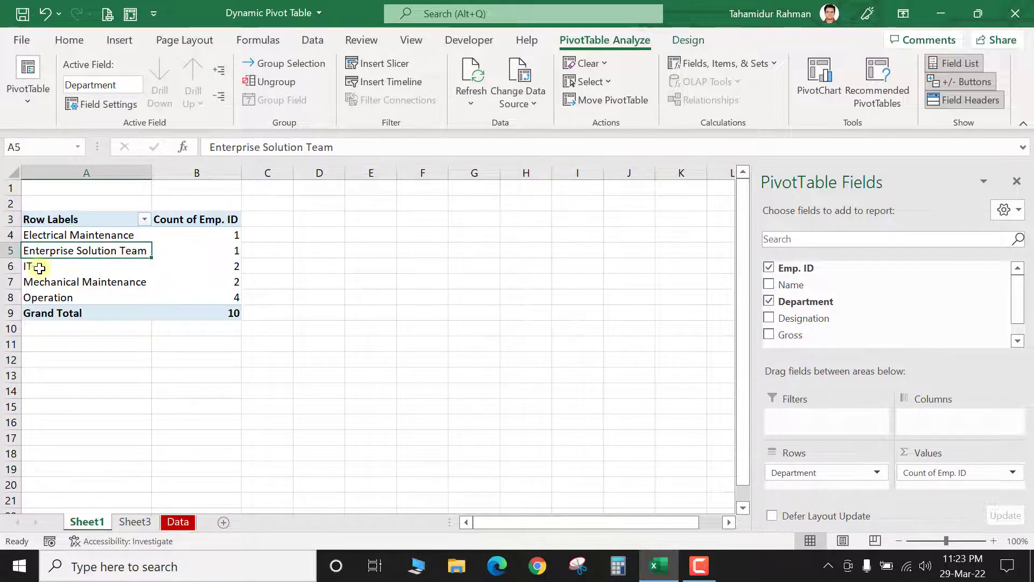
{"action": "left_click", "coordinate": [39, 268]}
{"action": "left_click", "coordinate": [237, 266]}
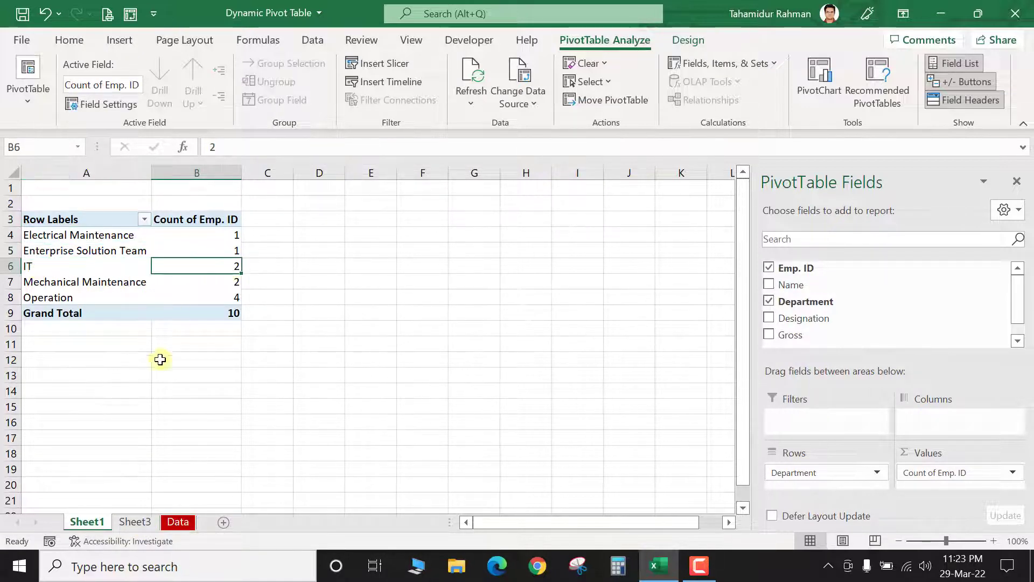
{"action": "left_click", "coordinate": [134, 523]}
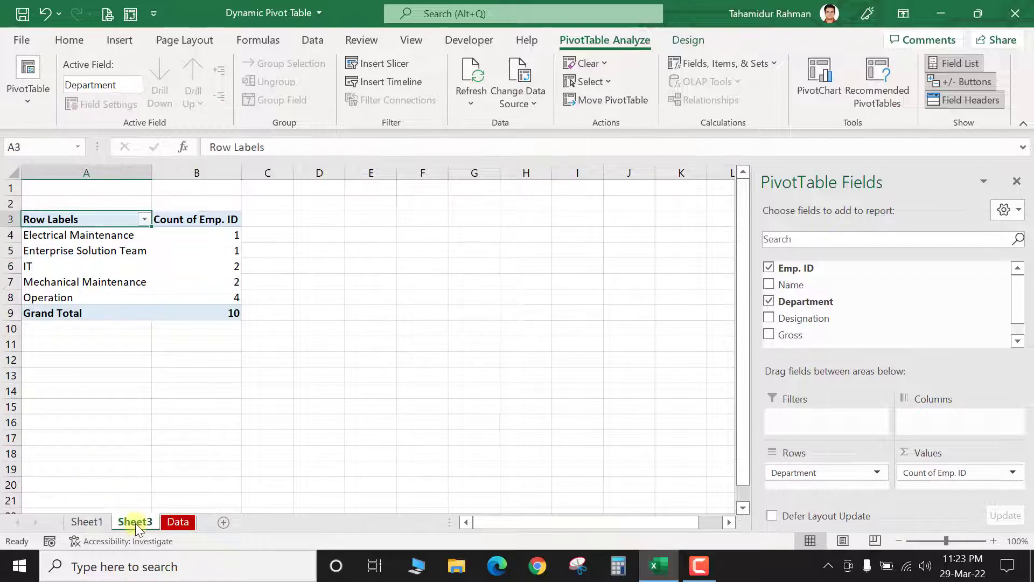
{"action": "left_click", "coordinate": [179, 522]}
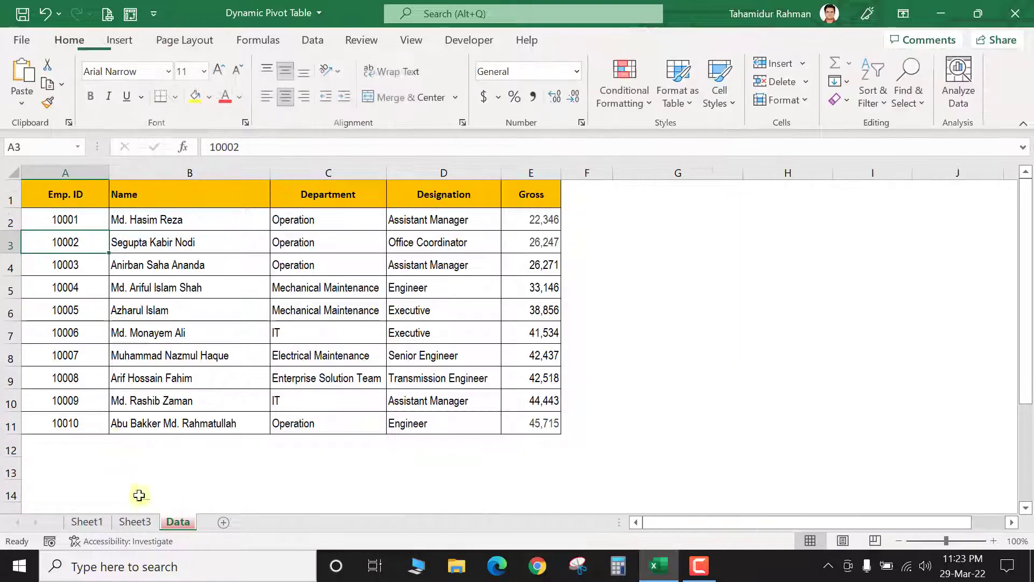
{"action": "left_click", "coordinate": [62, 445]}
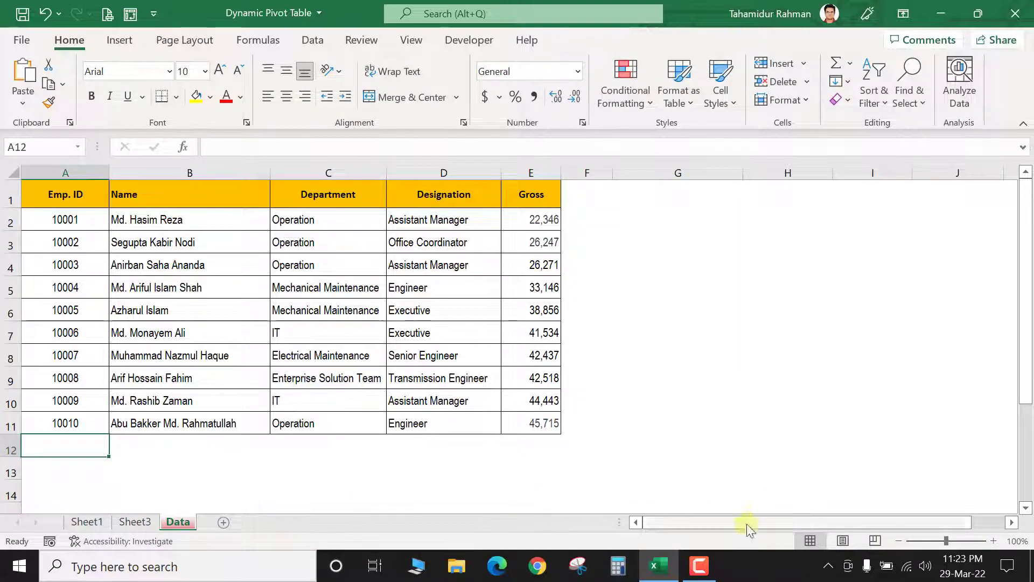
{"action": "left_click", "coordinate": [136, 523]}
{"action": "left_click", "coordinate": [300, 383]}
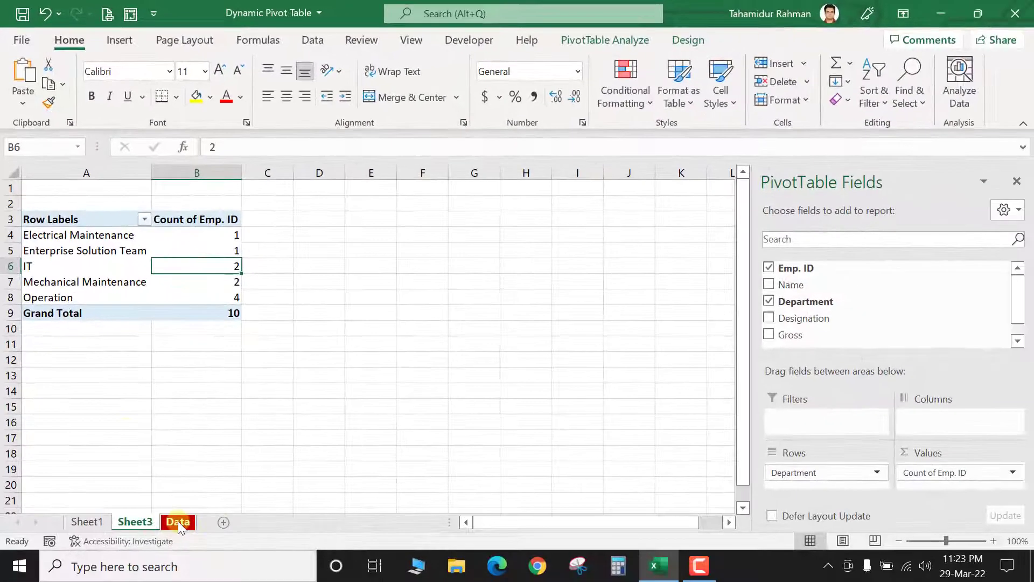
Add an employee record in row 12 of the Data sheet with the next employee ID, a name, department IT, designation Engr and gross 63636
{"action": "left_click", "coordinate": [177, 522]}
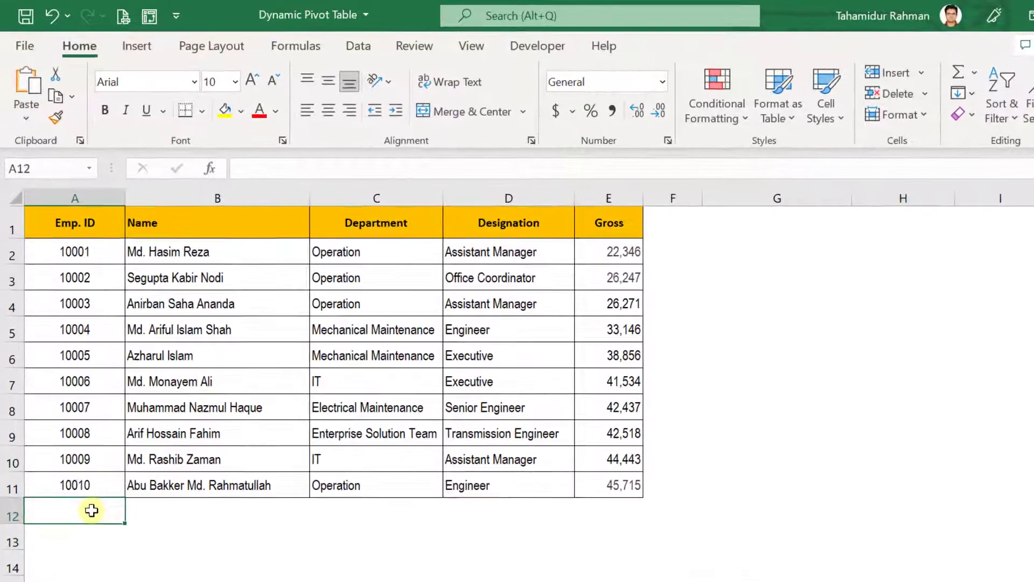
{"action": "type", "text": "10011"}
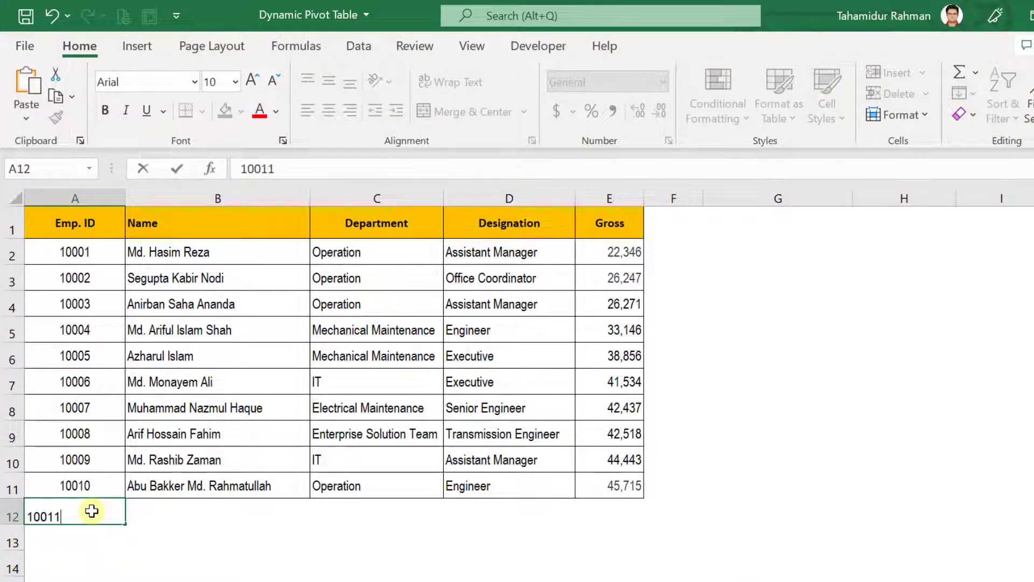
{"action": "key", "text": "Tab"}
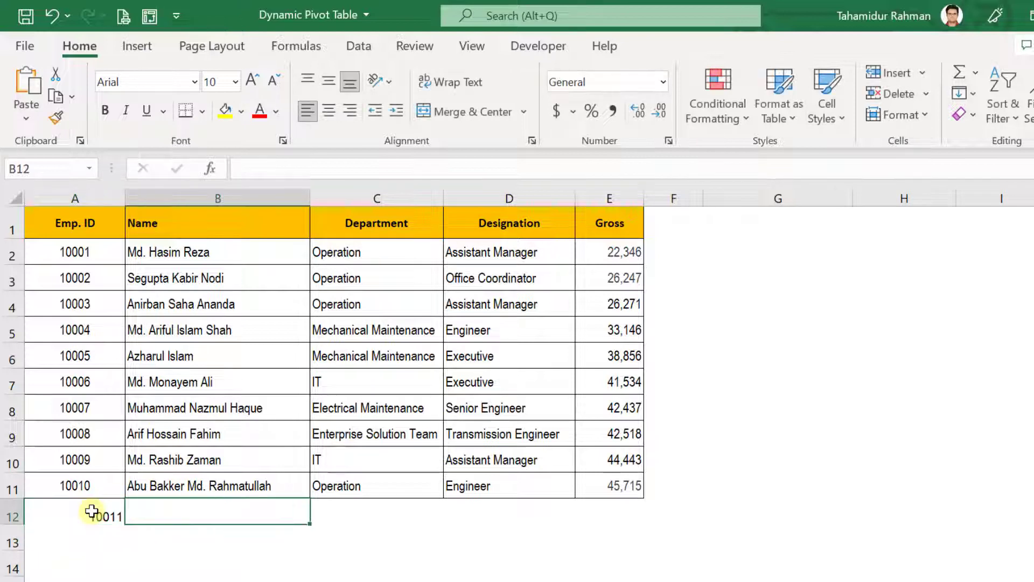
{"action": "type", "text": "Tahamid"}
{"action": "key", "text": "Tab"}
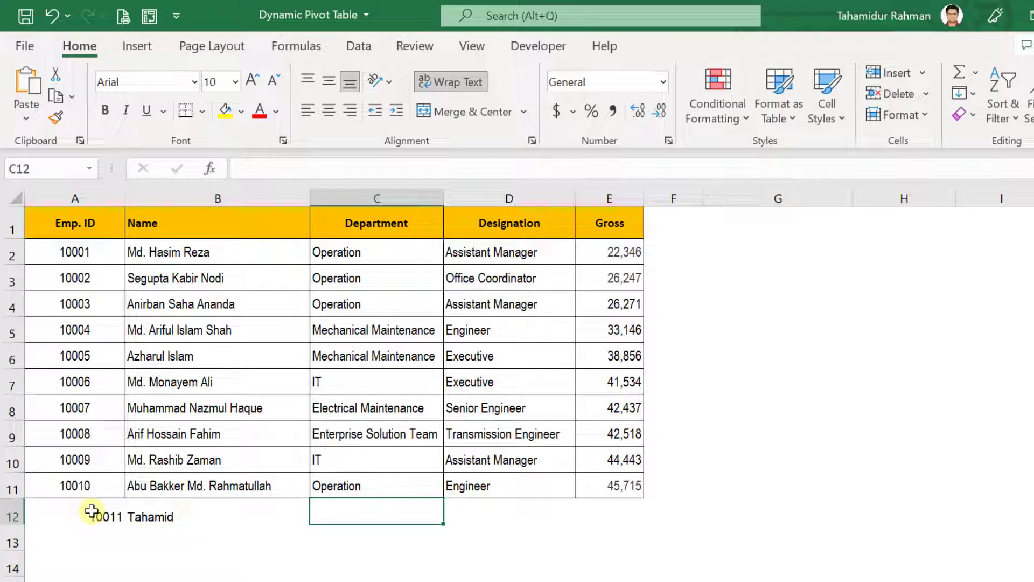
{"action": "type", "text": "IT"}
{"action": "key", "text": "Tab"}
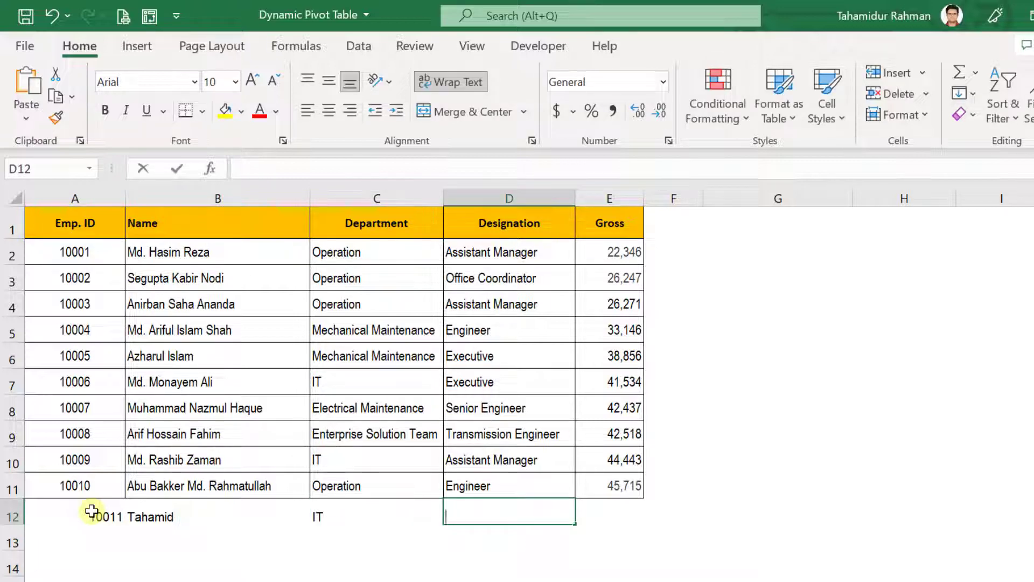
{"action": "type", "text": "Engr"}
{"action": "key", "text": "Tab"}
{"action": "type", "text": "63636"}
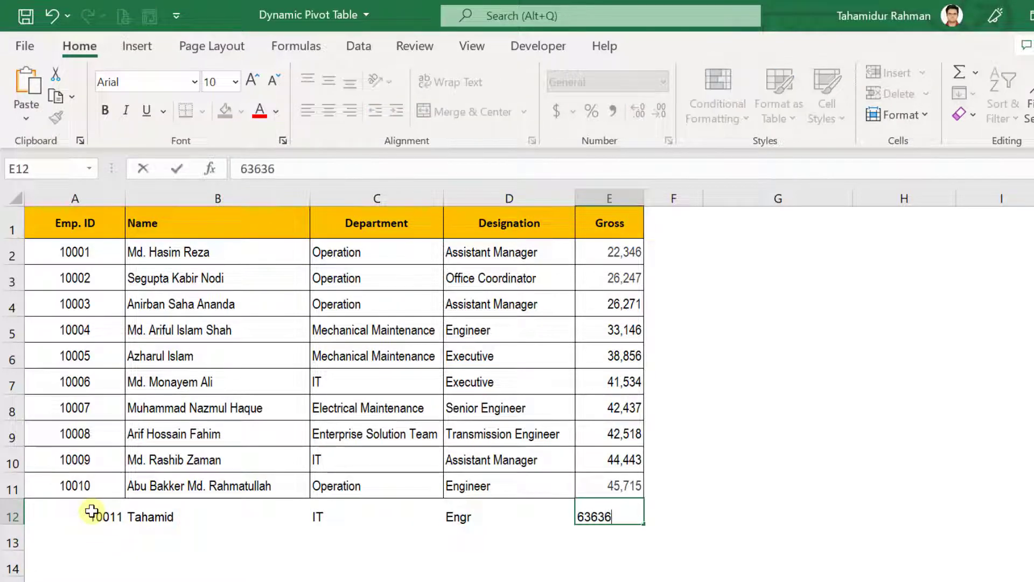
{"action": "key", "text": "Return"}
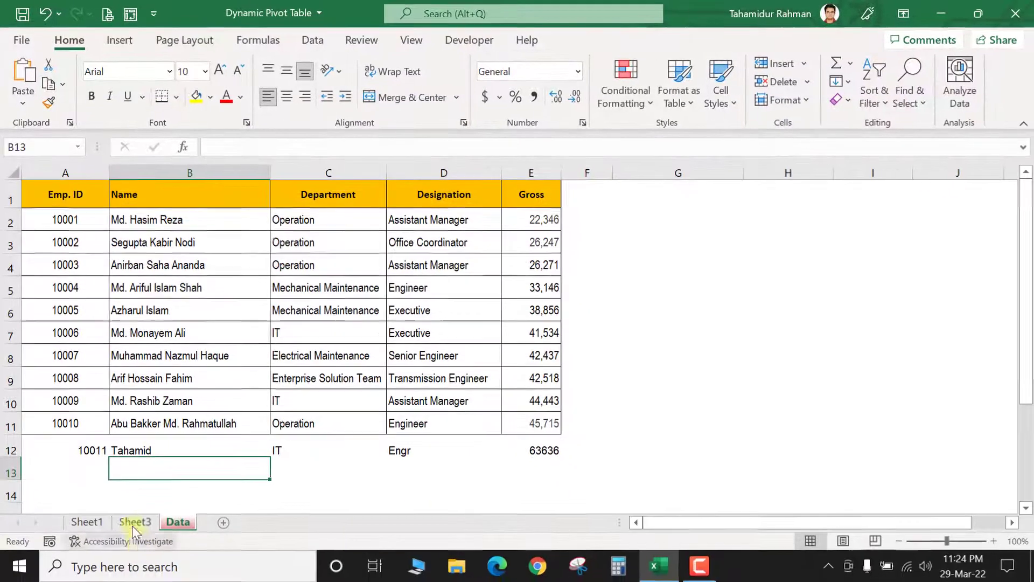
Refresh the PivotTable on Sheet3 to pick up the new employee record
{"action": "left_click", "coordinate": [140, 565]}
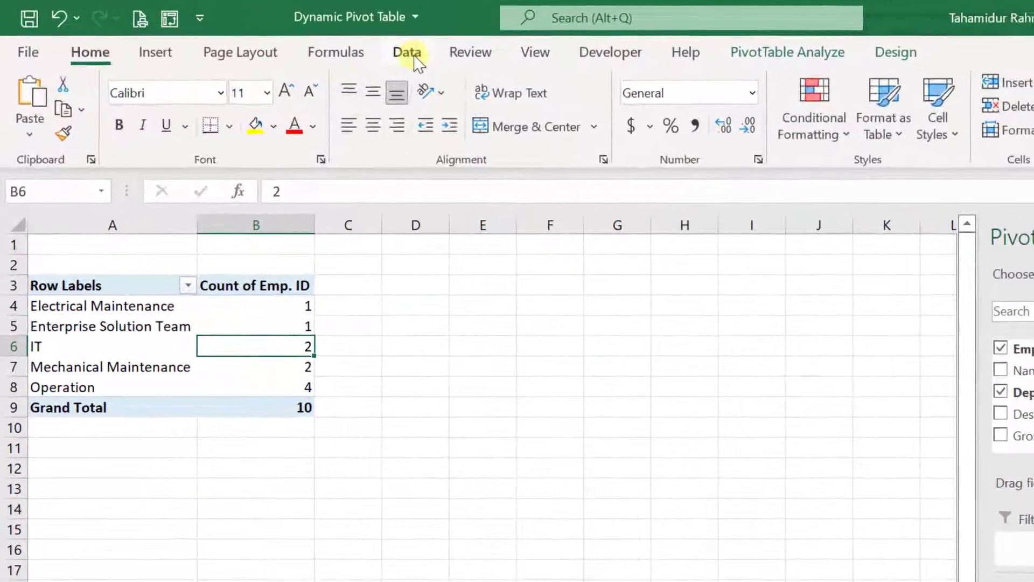
{"action": "left_click", "coordinate": [313, 40]}
{"action": "left_click", "coordinate": [380, 131]}
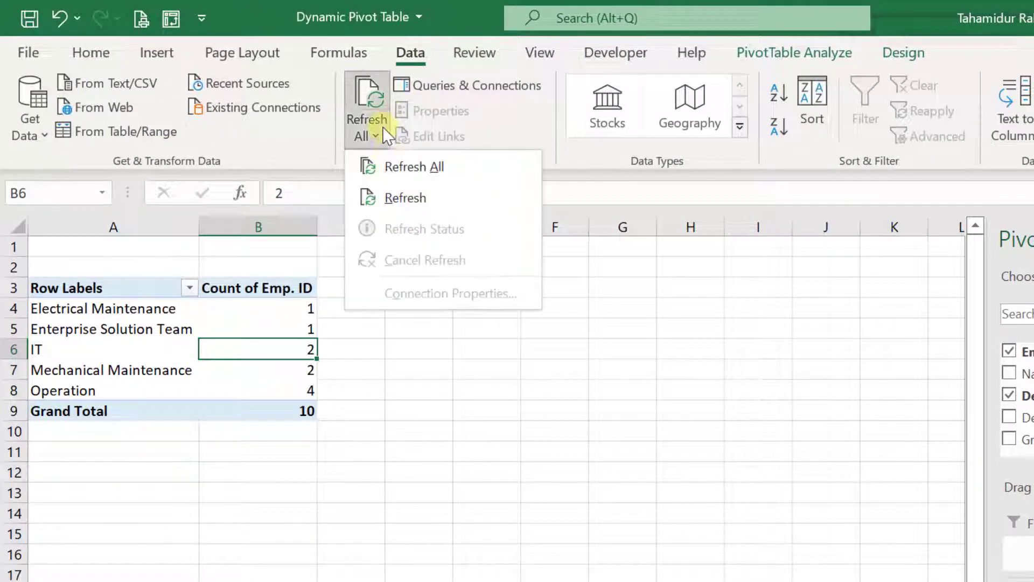
{"action": "left_click", "coordinate": [427, 177]}
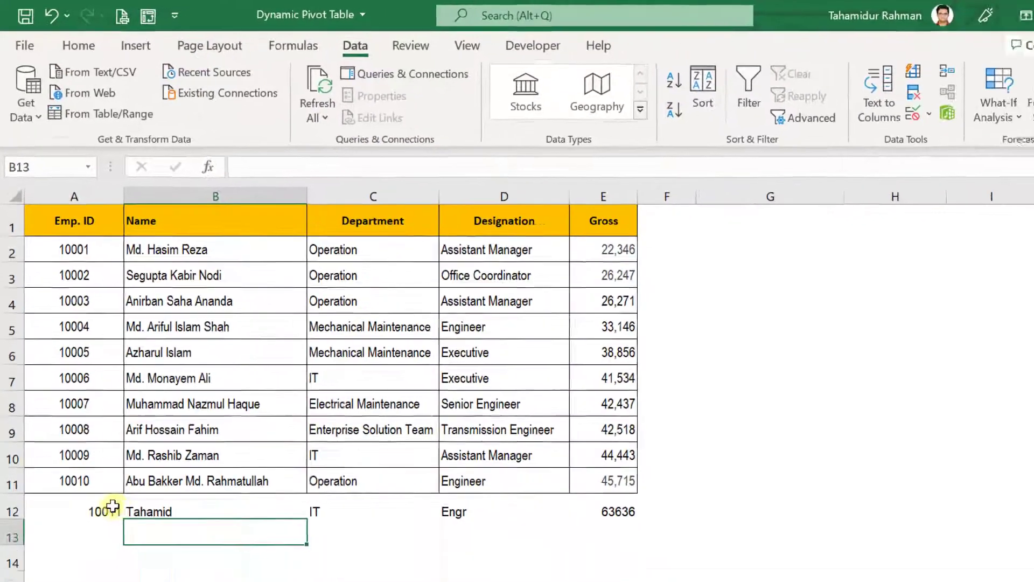
Review the new record in row 12 of the Data sheet and refresh the PivotTable on Sheet1
{"action": "left_click_drag", "start_coordinate": [112, 507], "coordinate": [388, 509]}
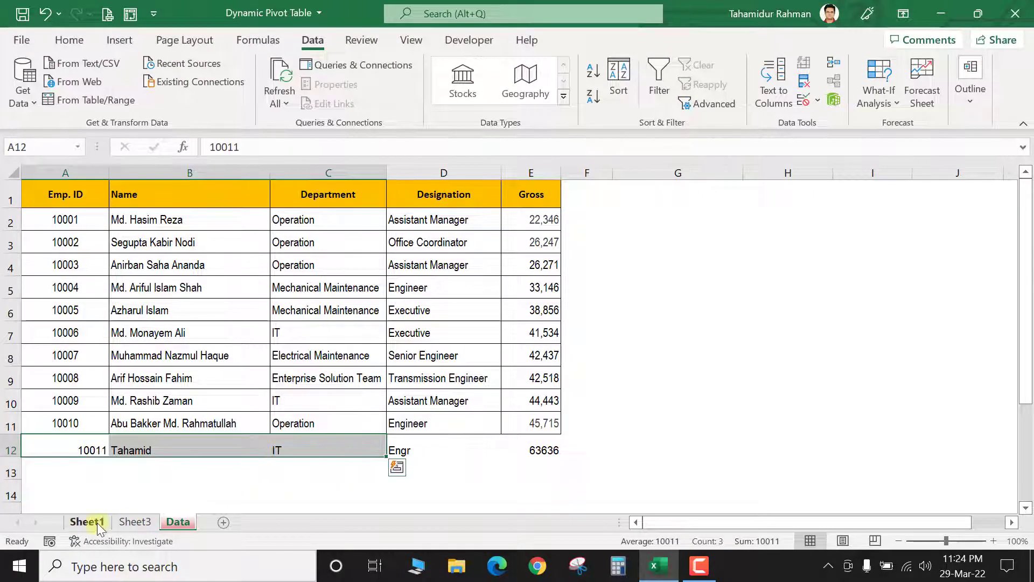
{"action": "left_click", "coordinate": [86, 521]}
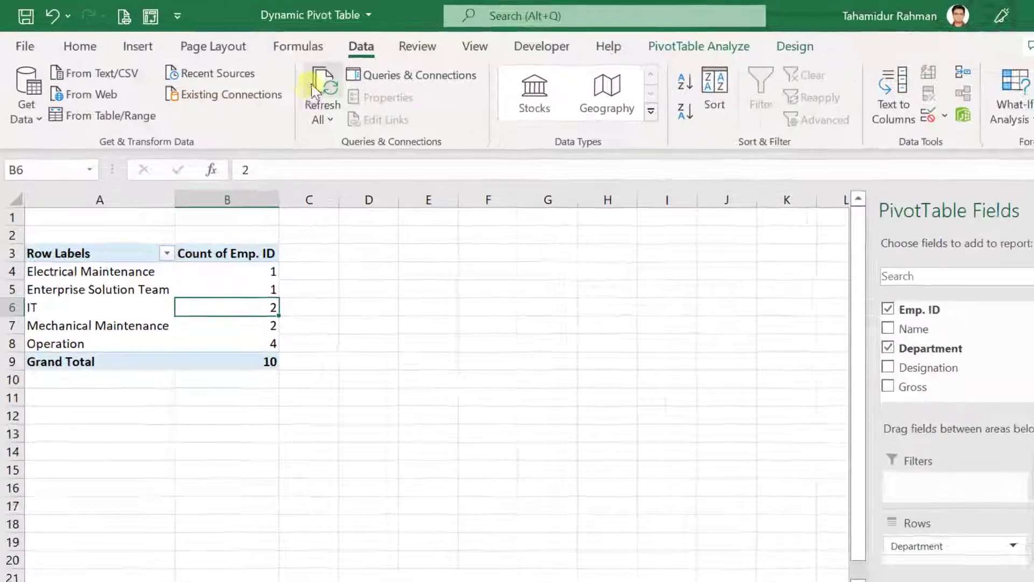
{"action": "left_click", "coordinate": [285, 103]}
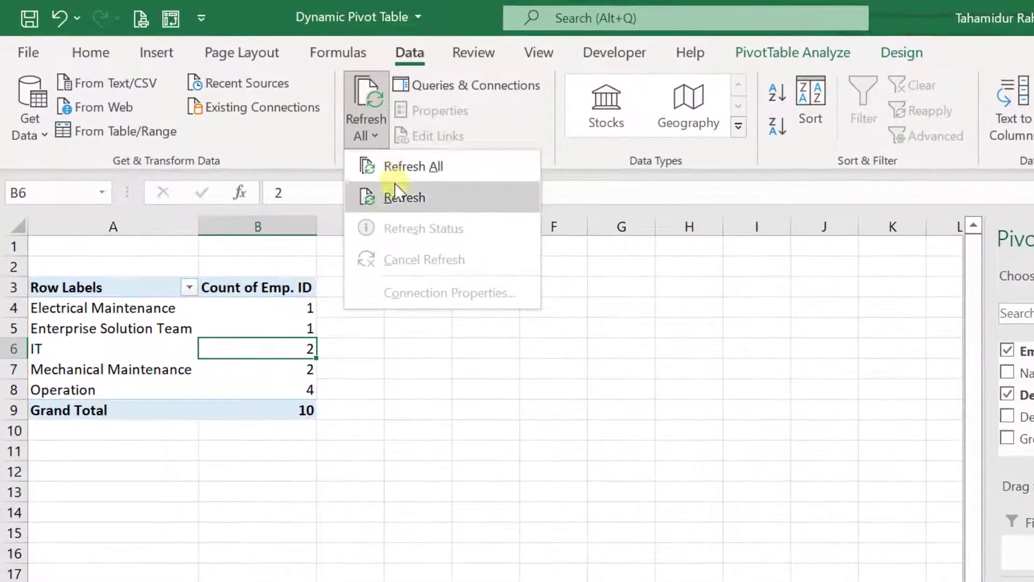
{"action": "left_click", "coordinate": [404, 197]}
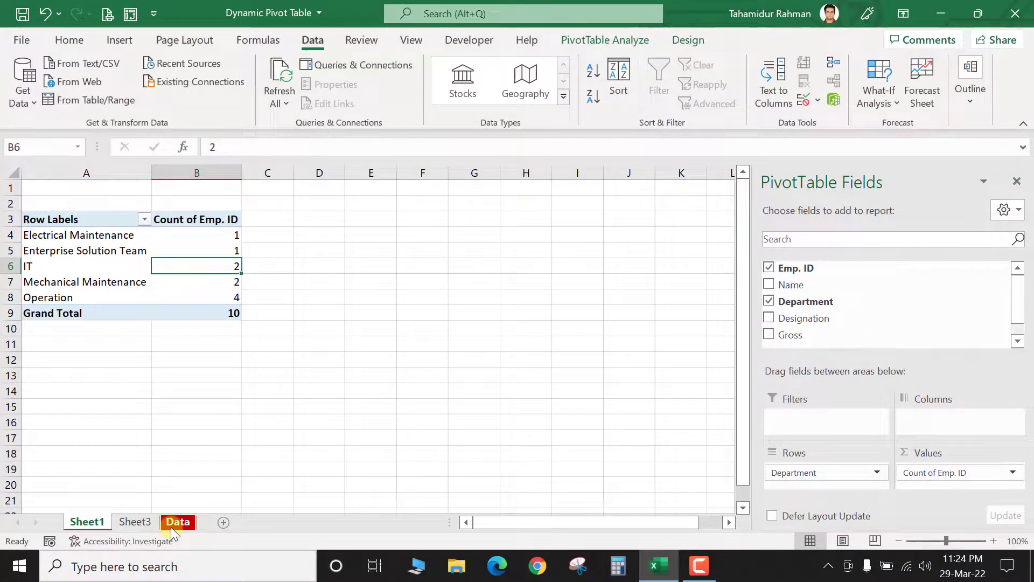
Add a Bonus header in F1 of the Data sheet and copy the Gross header's formatting onto it
{"action": "left_click", "coordinate": [173, 524]}
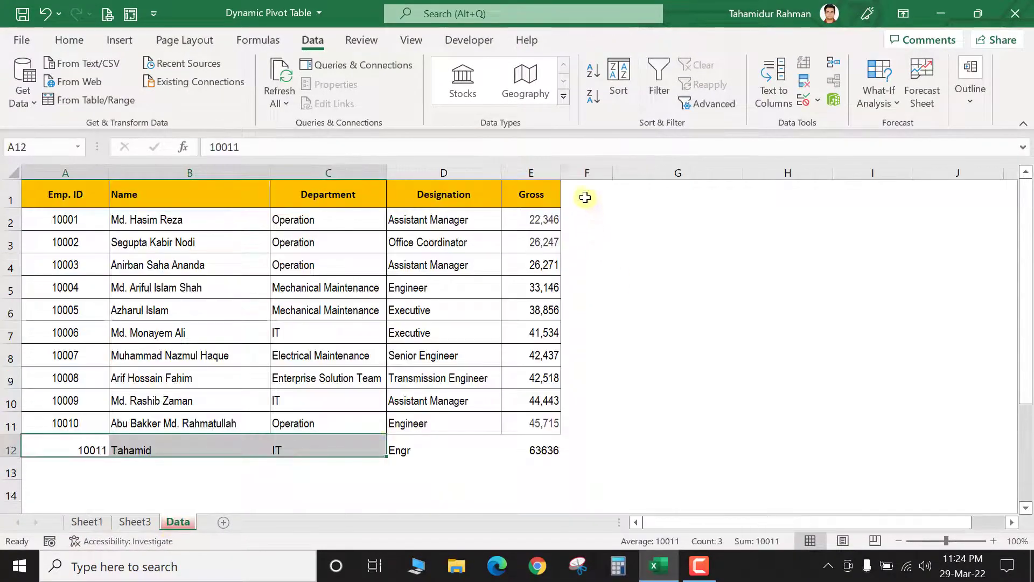
{"action": "left_click", "coordinate": [587, 195]}
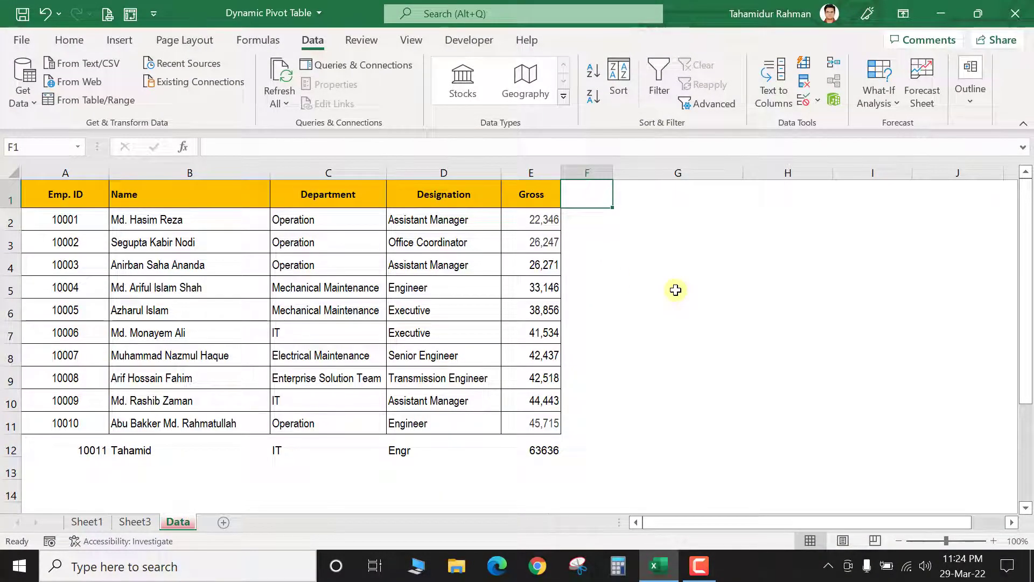
{"action": "type", "text": "Bonus"}
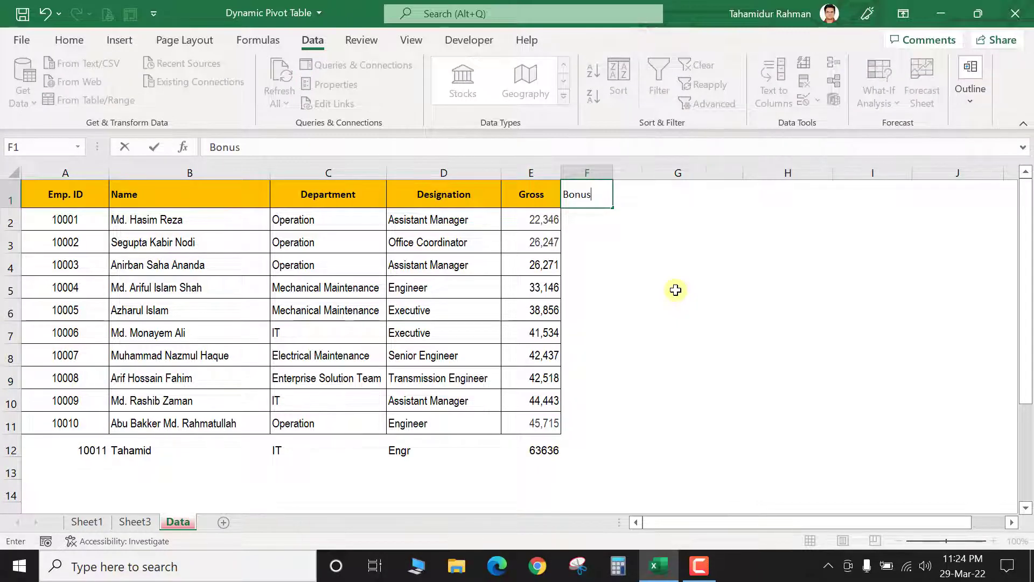
{"action": "key", "text": "Return"}
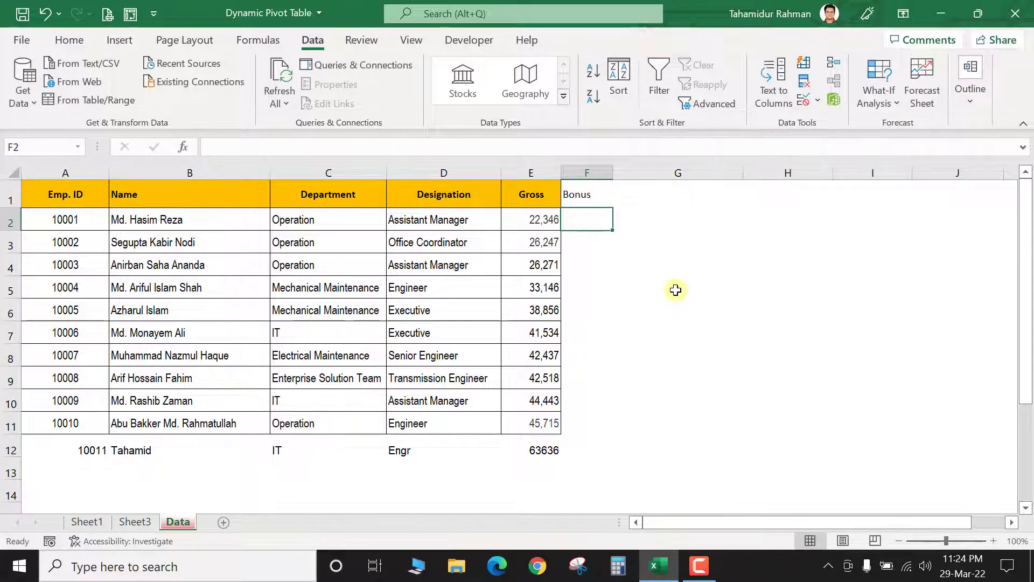
{"action": "left_click", "coordinate": [548, 196]}
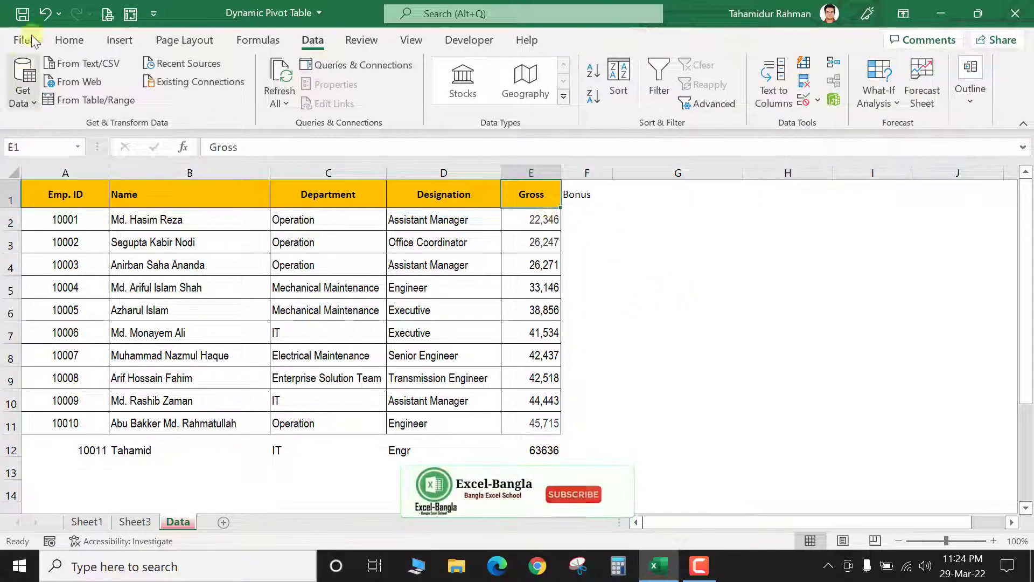
{"action": "left_click", "coordinate": [69, 40]}
{"action": "left_click", "coordinate": [50, 103]}
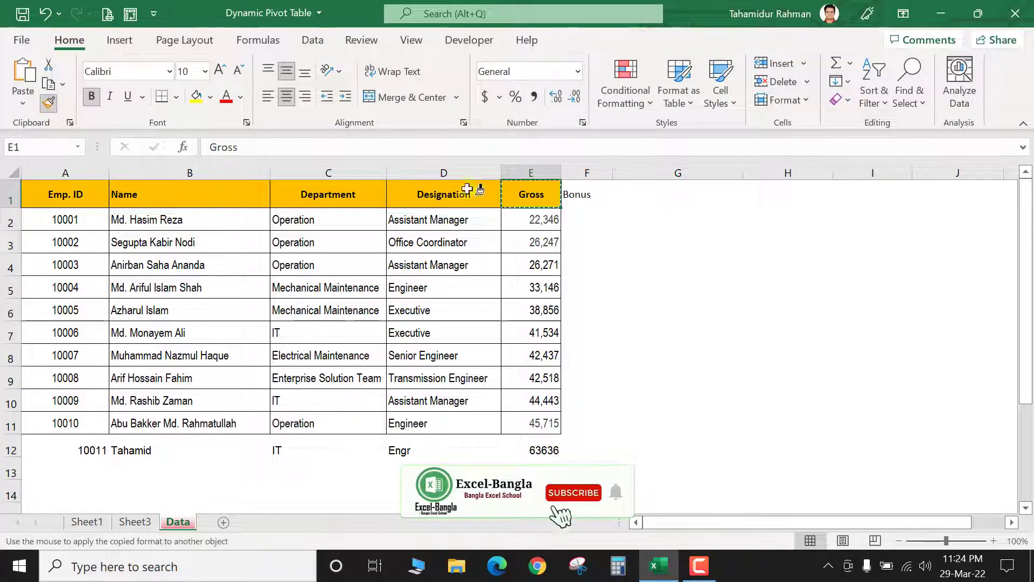
{"action": "left_click", "coordinate": [584, 195]}
Calculate the bonus in F2 with =E2*5% and fill the formula down to F12
{"action": "left_click", "coordinate": [588, 226]}
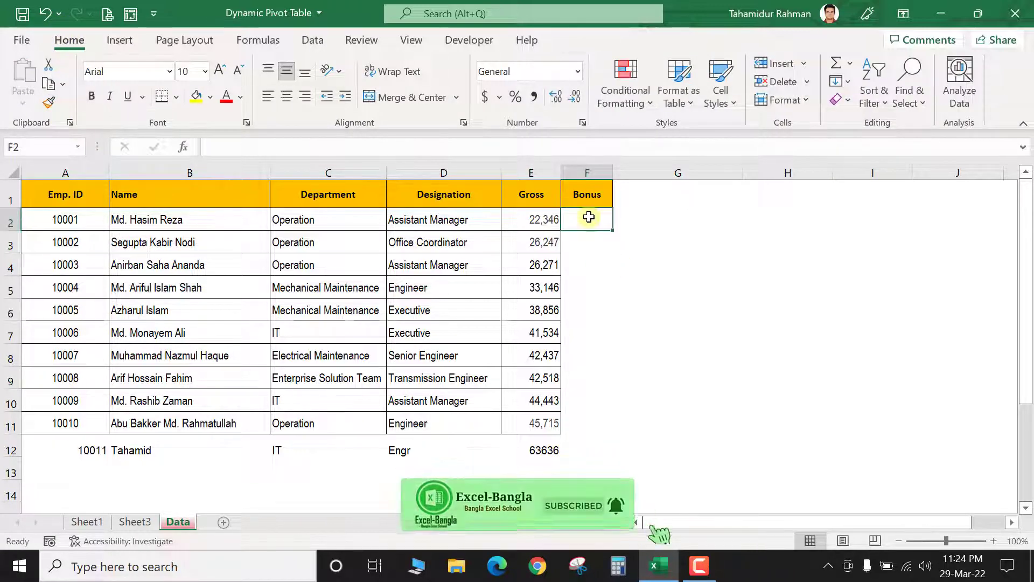
{"action": "type", "text": "="}
{"action": "left_click", "coordinate": [551, 222]}
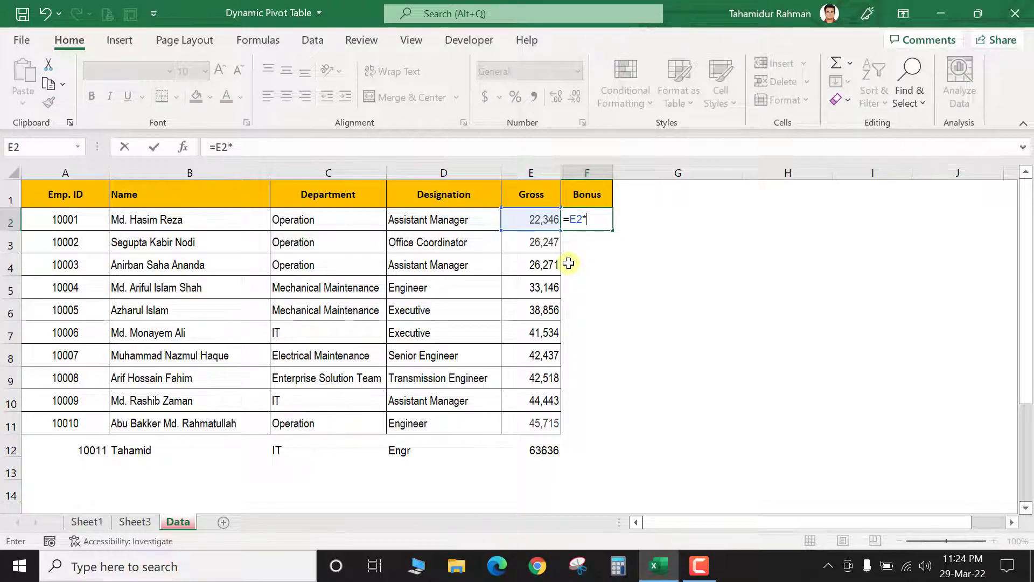
{"action": "type", "text": "*5%"}
{"action": "key", "text": "Return"}
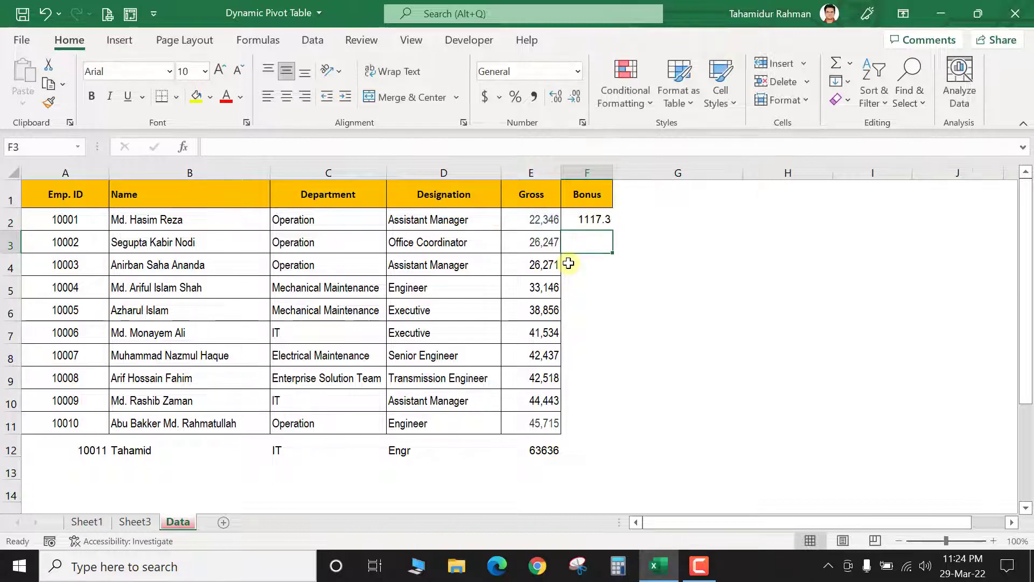
{"action": "left_click", "coordinate": [598, 220]}
{"action": "left_click_drag", "start_coordinate": [614, 231], "coordinate": [606, 448]}
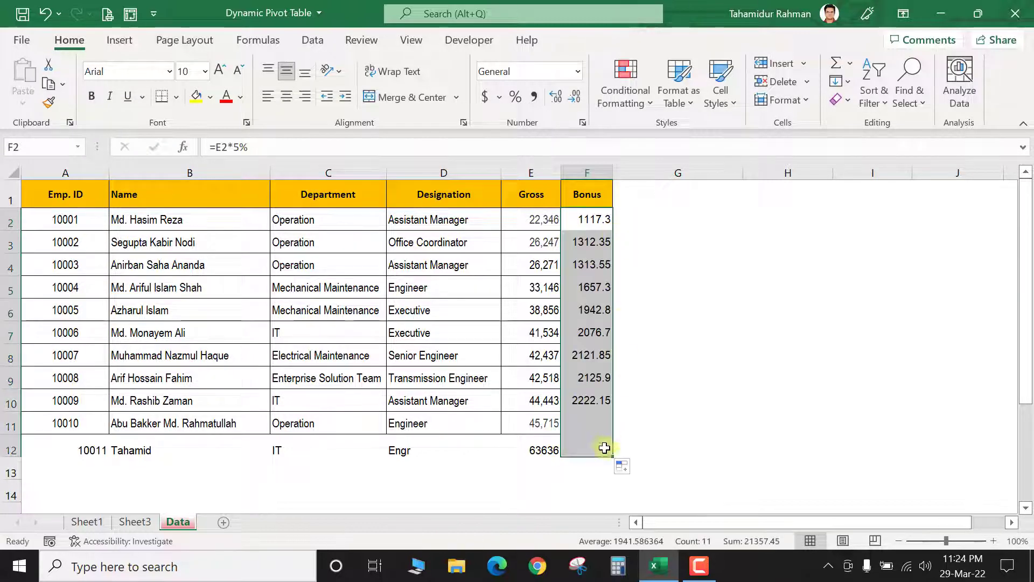
{"action": "left_click", "coordinate": [592, 445]}
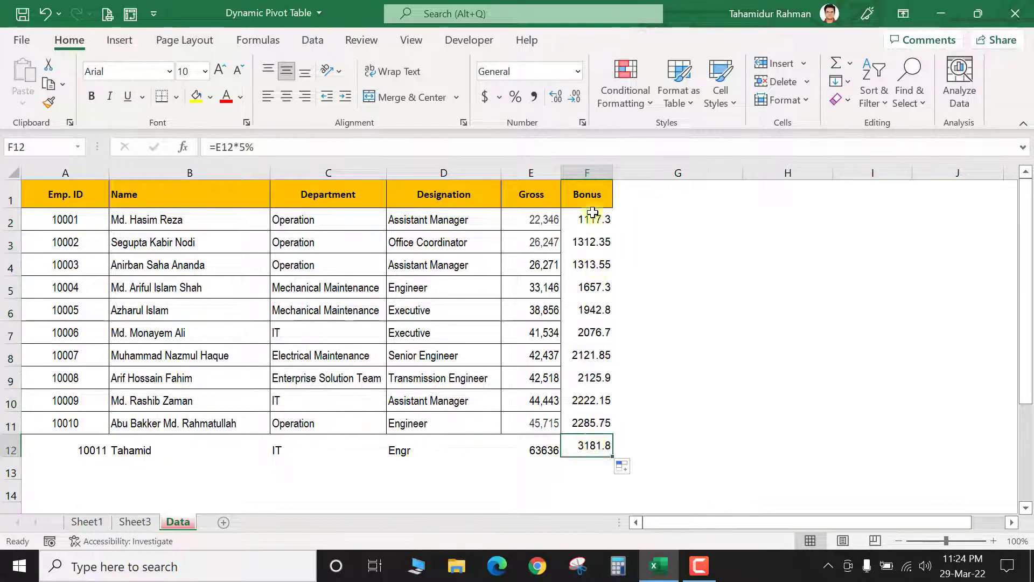
Refresh the PivotTable on Sheet1 and check its field list against the Bonus column on the Data sheet
{"action": "left_click", "coordinate": [101, 520]}
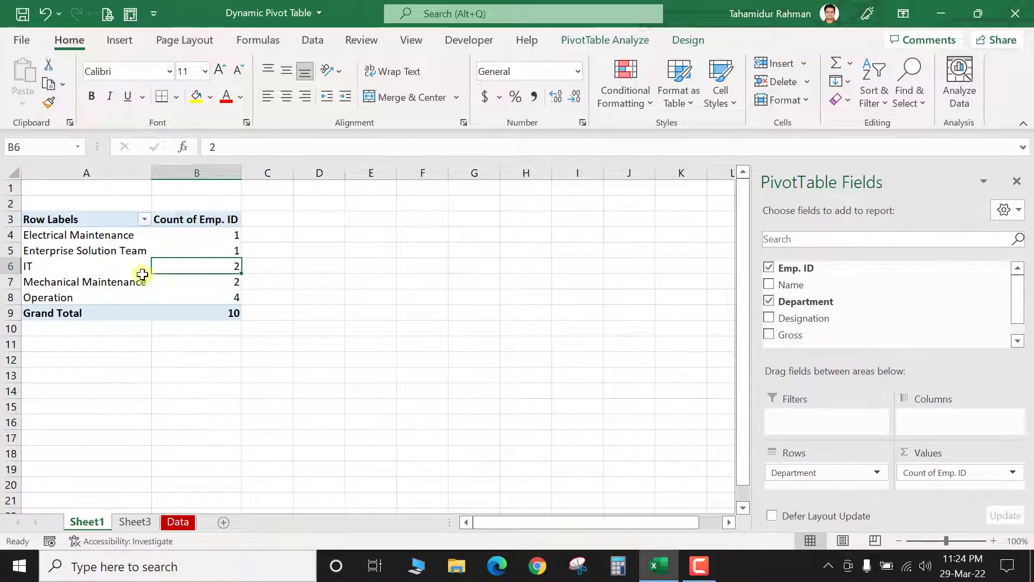
{"action": "right_click", "coordinate": [97, 265]}
{"action": "left_click", "coordinate": [137, 262]}
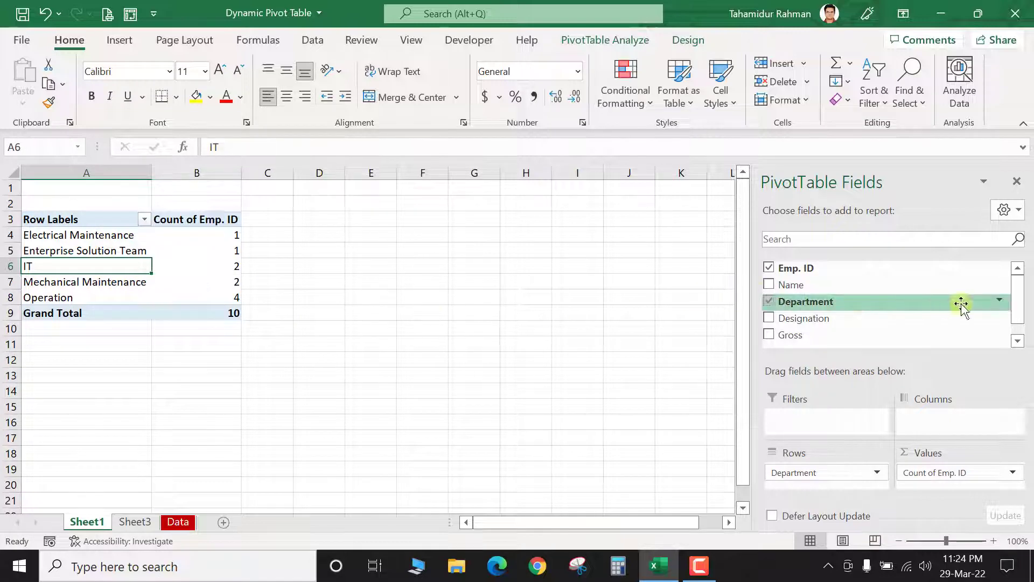
{"action": "left_click_drag", "start_coordinate": [1016, 293], "coordinate": [1016, 324]}
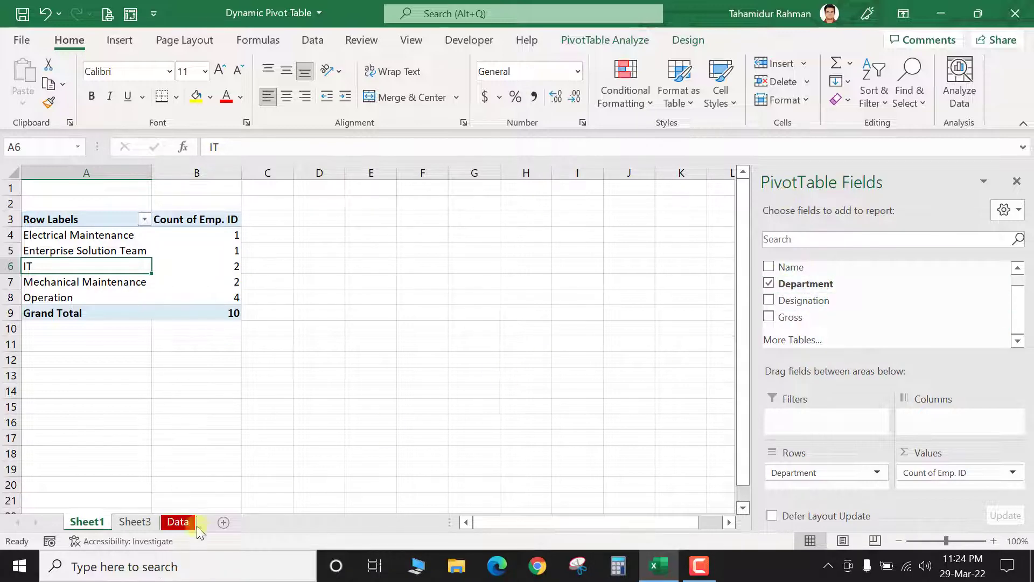
{"action": "left_click", "coordinate": [175, 521]}
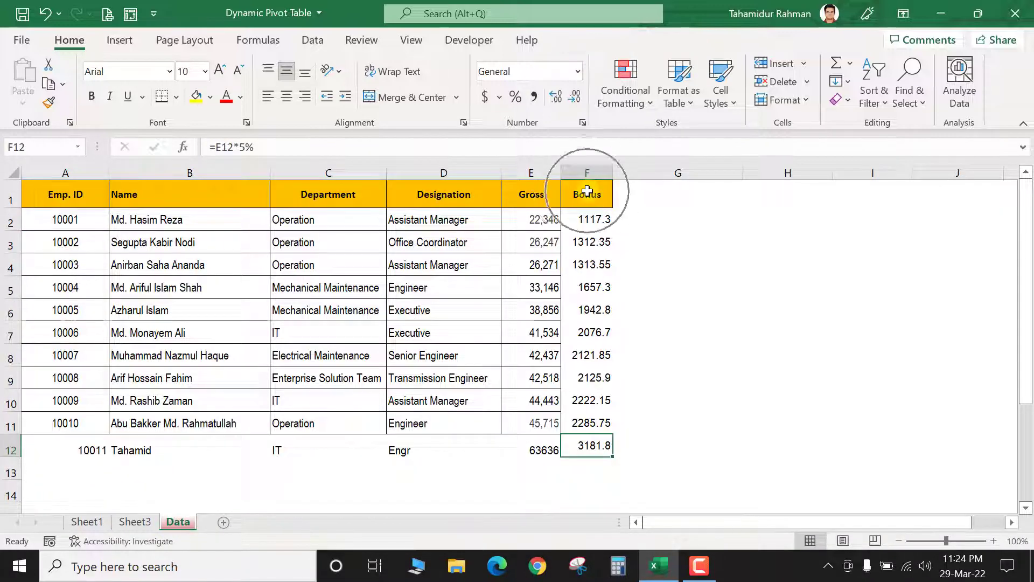
Refresh the PivotTable on Sheet3 to pick up the new Bonus column
{"action": "left_click", "coordinate": [134, 521]}
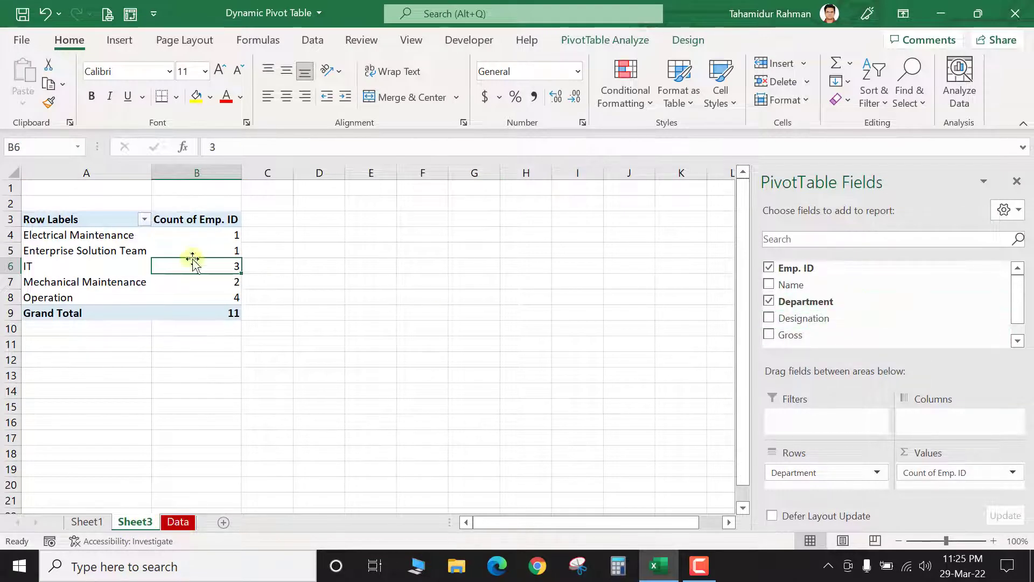
{"action": "left_click", "coordinate": [127, 251]}
{"action": "right_click", "coordinate": [67, 235]}
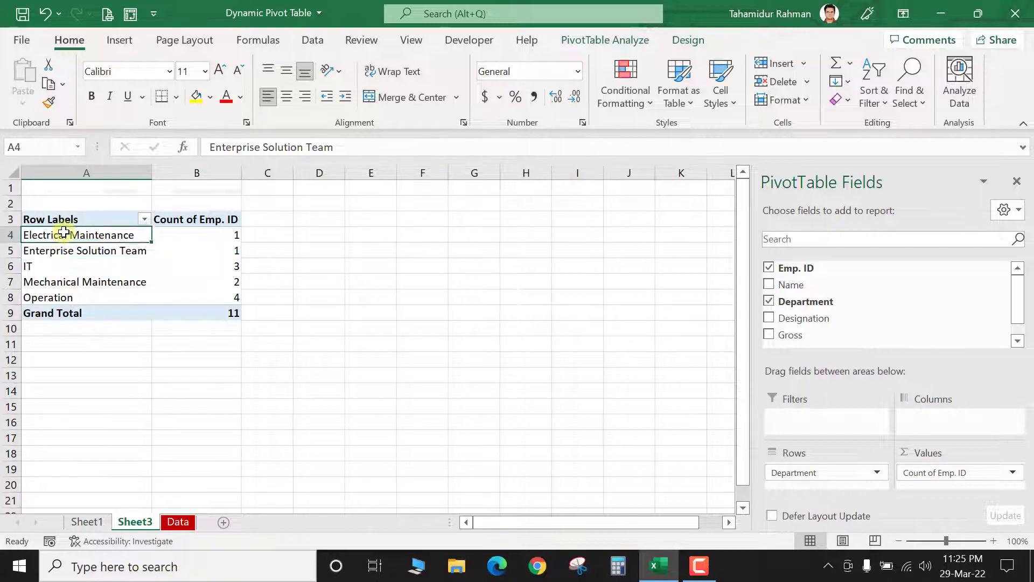
{"action": "left_click", "coordinate": [104, 268]}
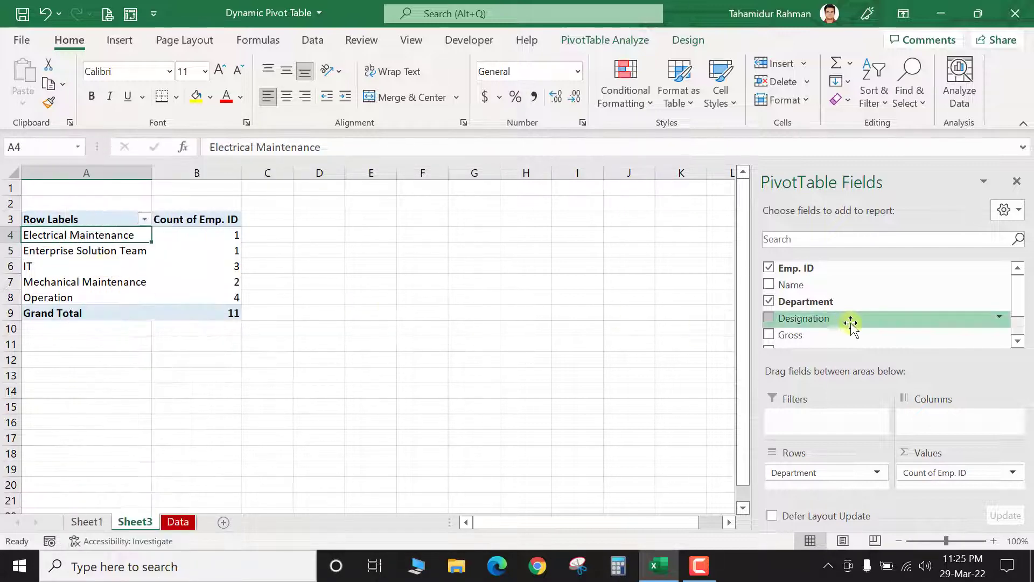
Add the Bonus field to the Values area of the Sheet3 PivotTable
{"action": "scroll", "coordinate": [857, 319], "scroll_direction": "down", "scroll_amount": 2}
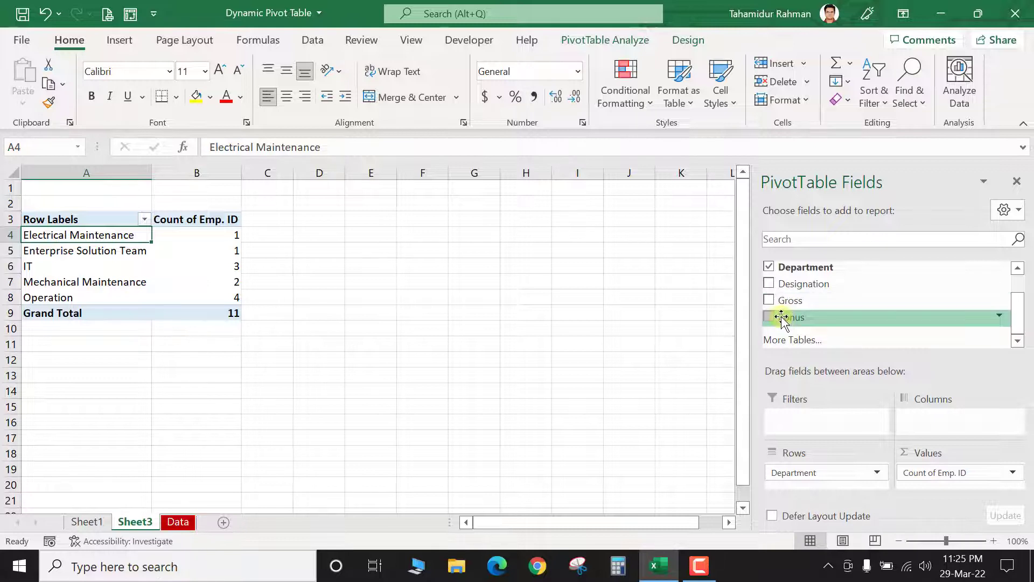
{"action": "left_click_drag", "start_coordinate": [785, 318], "coordinate": [938, 493]}
{"action": "left_click", "coordinate": [281, 237]}
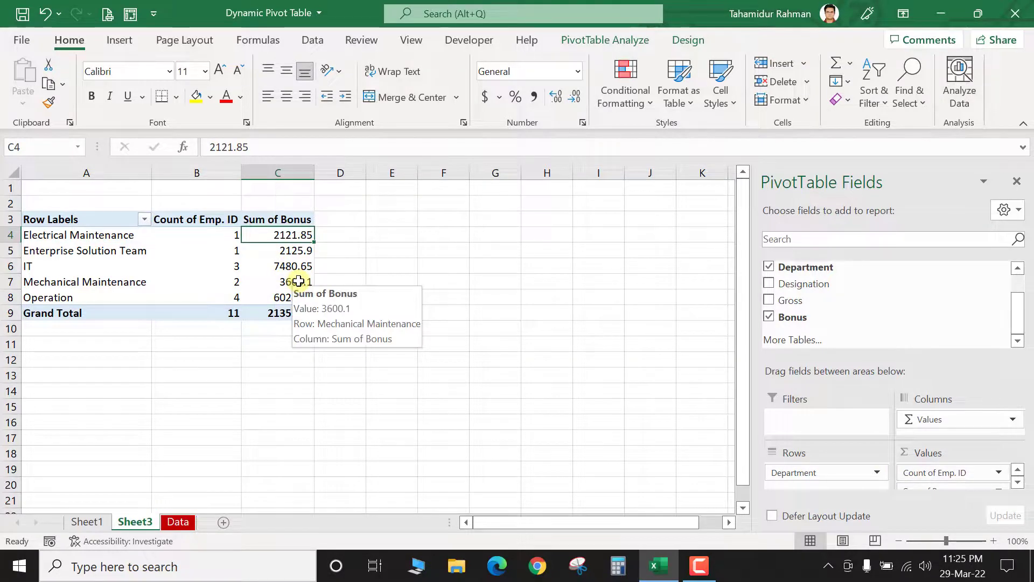
Examine the Data sheet's next free column at G1 and next free row below the last record
{"action": "left_click", "coordinate": [178, 522]}
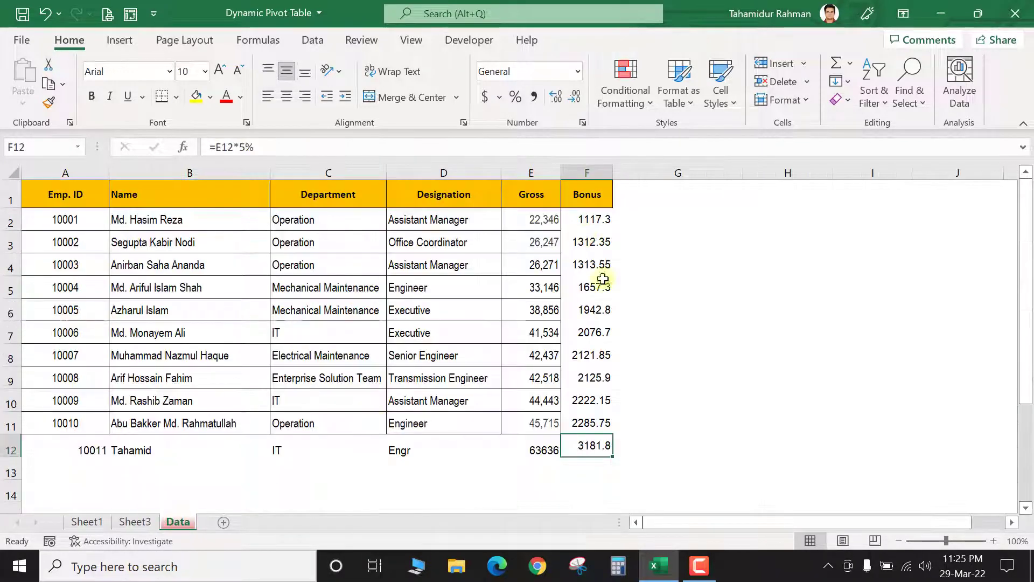
{"action": "left_click", "coordinate": [625, 195]}
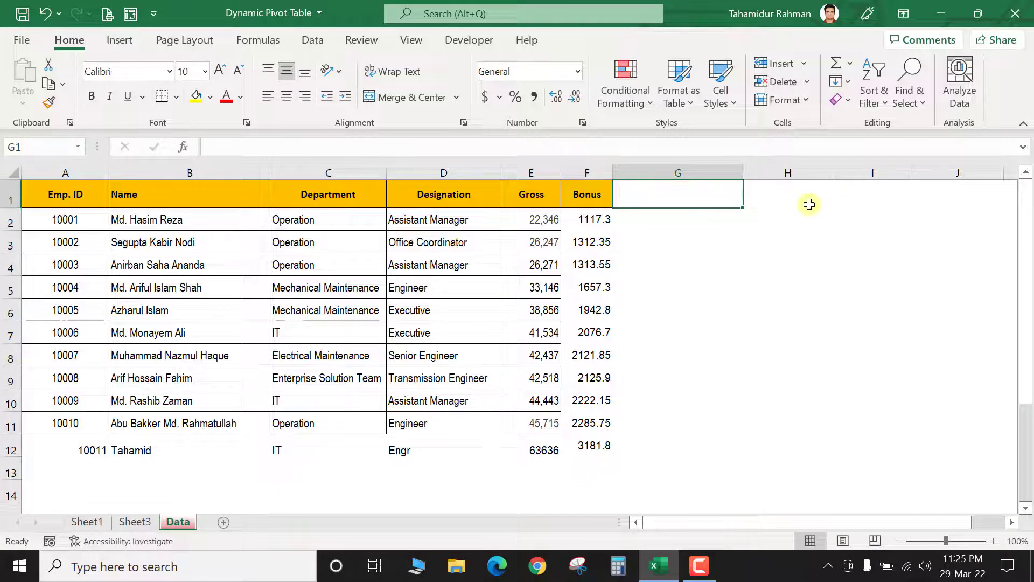
{"action": "left_click", "coordinate": [151, 521]}
{"action": "left_click", "coordinate": [178, 521]}
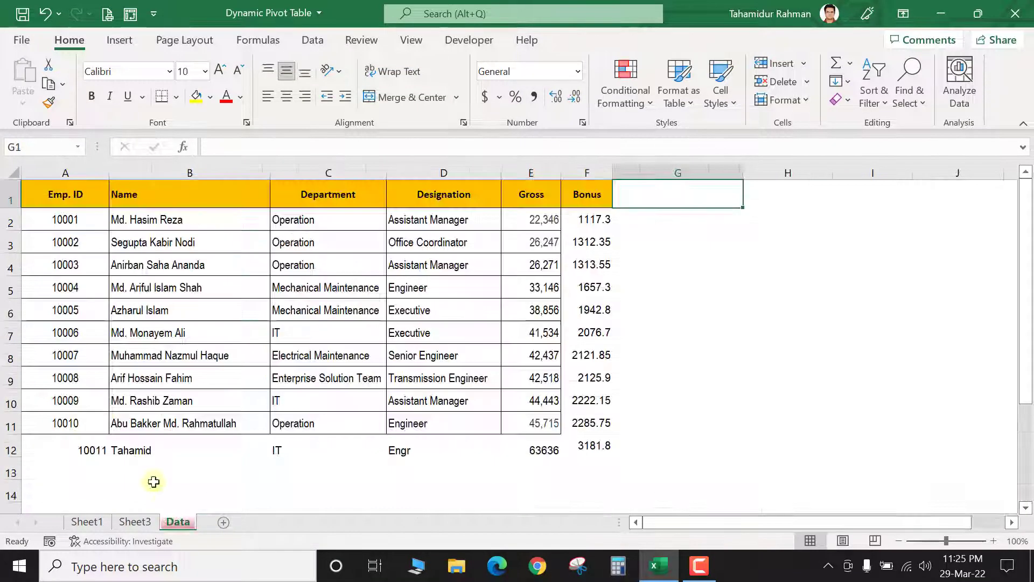
{"action": "left_click", "coordinate": [76, 470]}
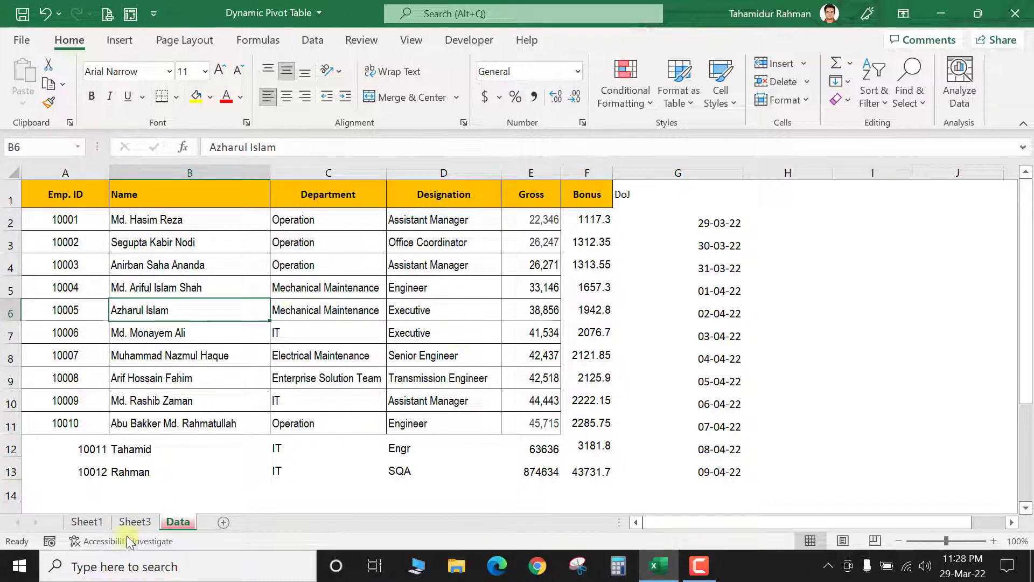
Compare the PivotTables on Sheet3 and Sheet1, and review the source records on the Data sheet
{"action": "left_click", "coordinate": [143, 519]}
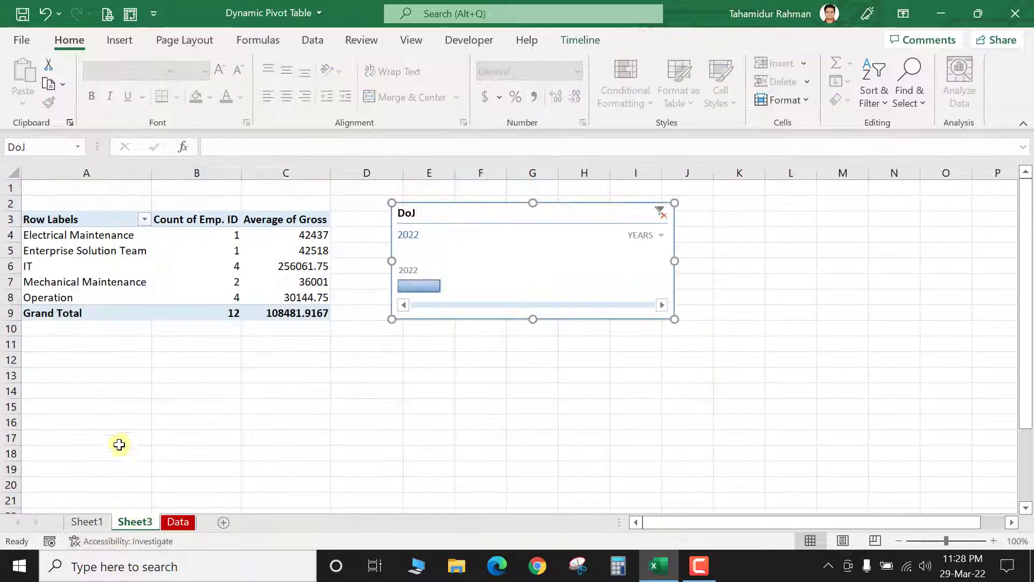
{"action": "left_click", "coordinate": [105, 521]}
{"action": "scroll", "coordinate": [891, 319], "scroll_direction": "down", "scroll_amount": 1}
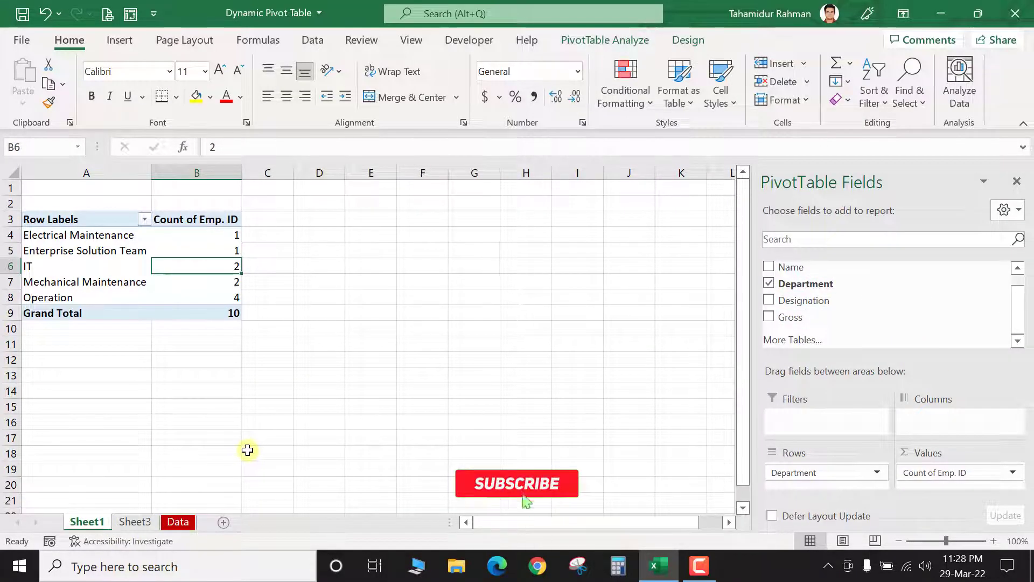
{"action": "left_click", "coordinate": [122, 521]}
{"action": "left_click", "coordinate": [177, 522]}
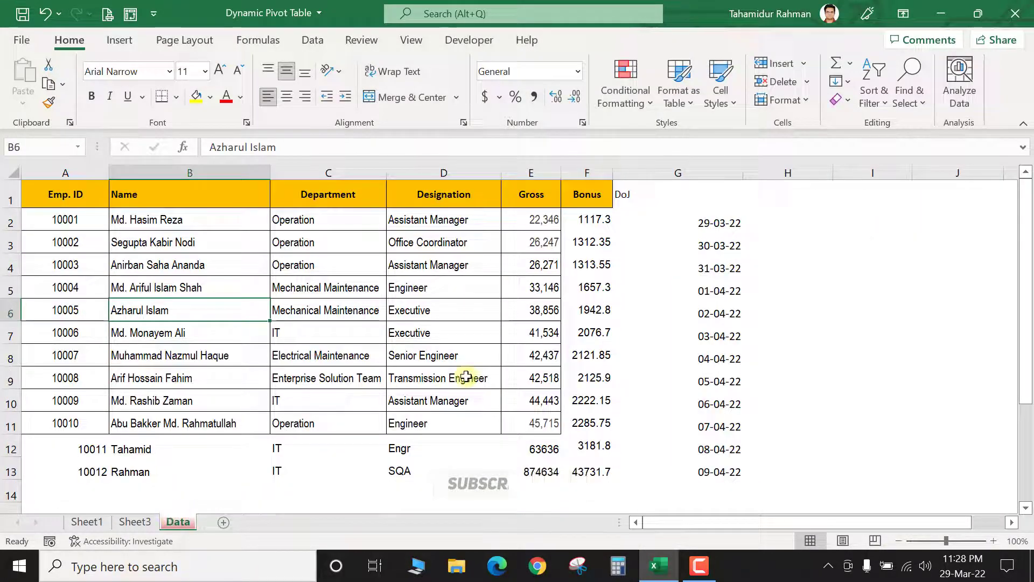